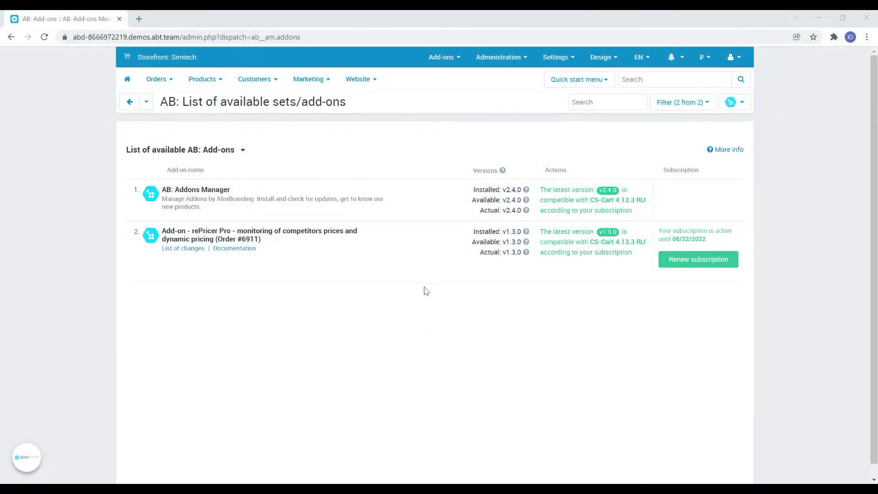
# - Open 'report 1 (dates)' from the rePricer Pro reports list
pyautogui.click(413, 239)
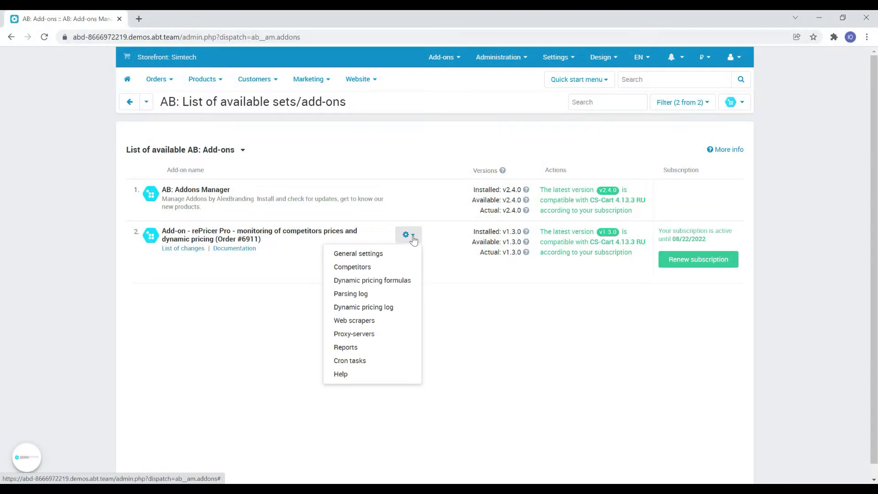
pyautogui.click(382, 348)
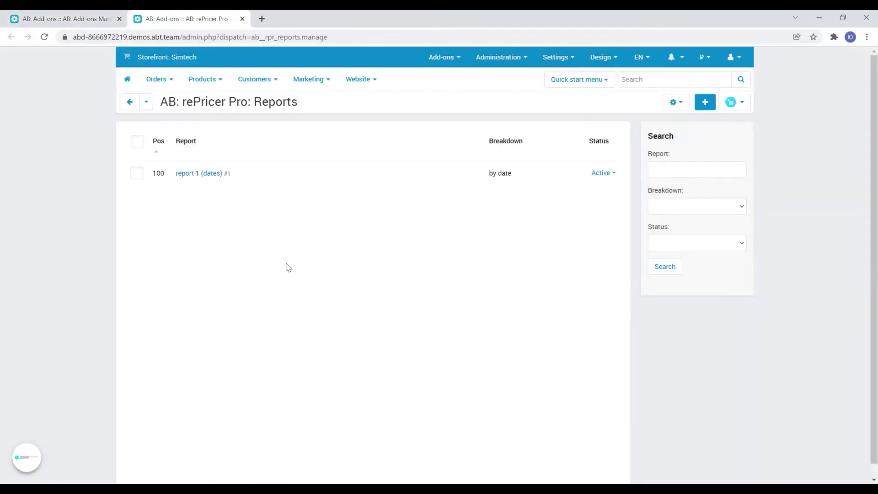
pyautogui.click(204, 173)
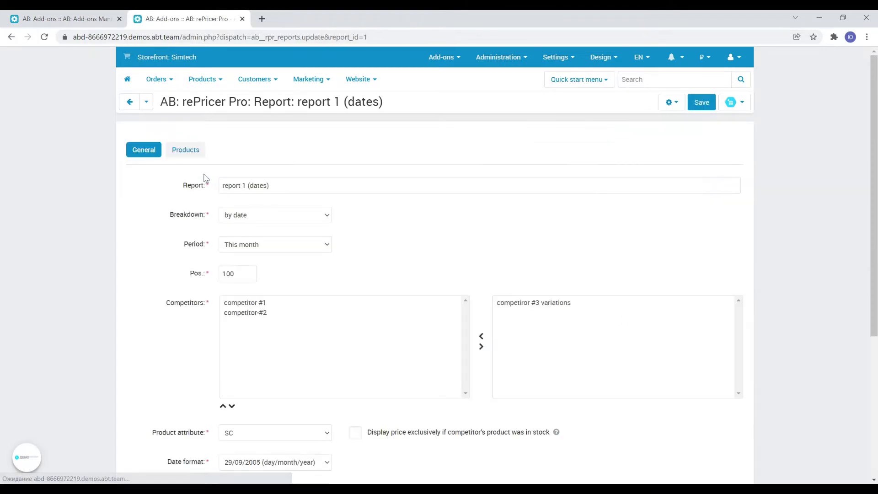
# - Check the report's Products tab, then keep its breakdown set to by date
pyautogui.click(192, 152)
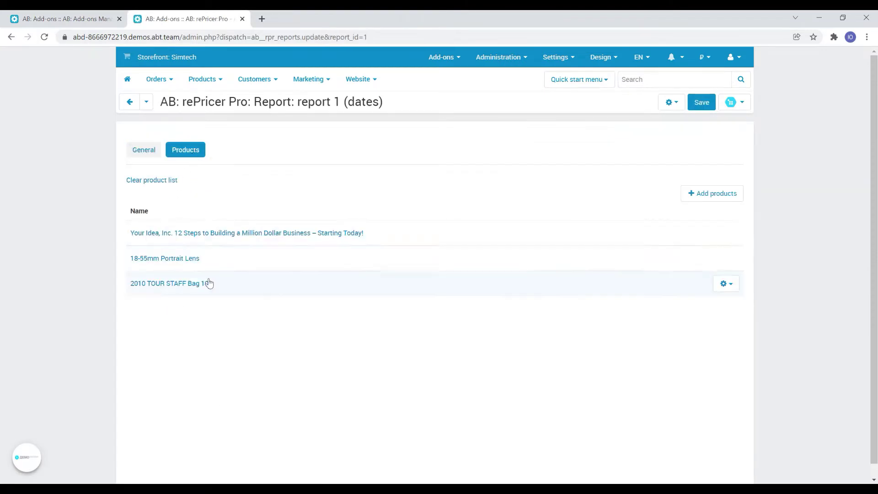
pyautogui.click(149, 148)
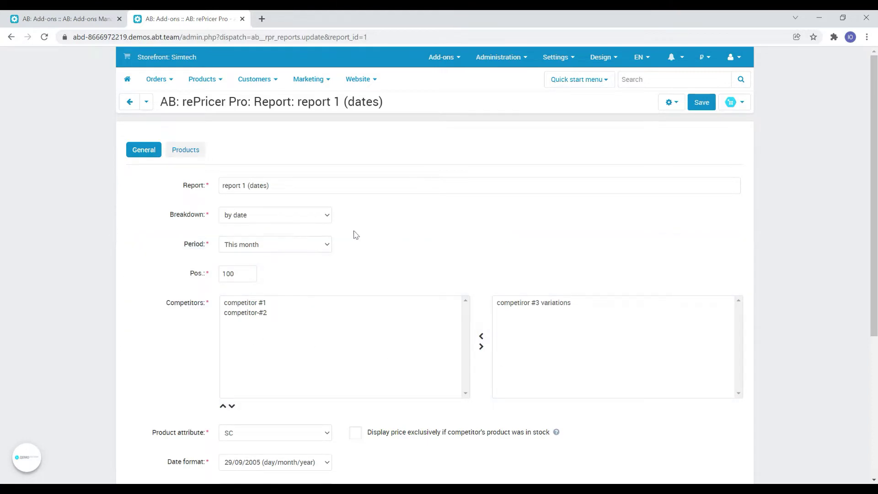
pyautogui.click(318, 225)
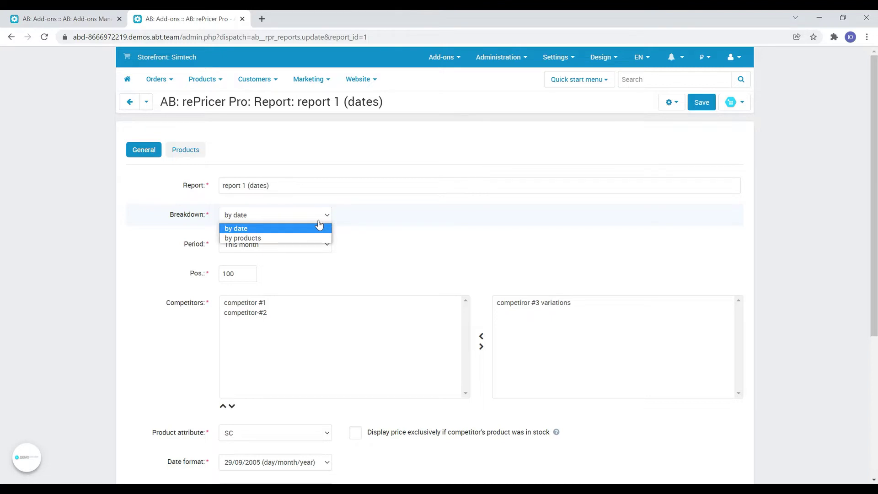
pyautogui.click(319, 227)
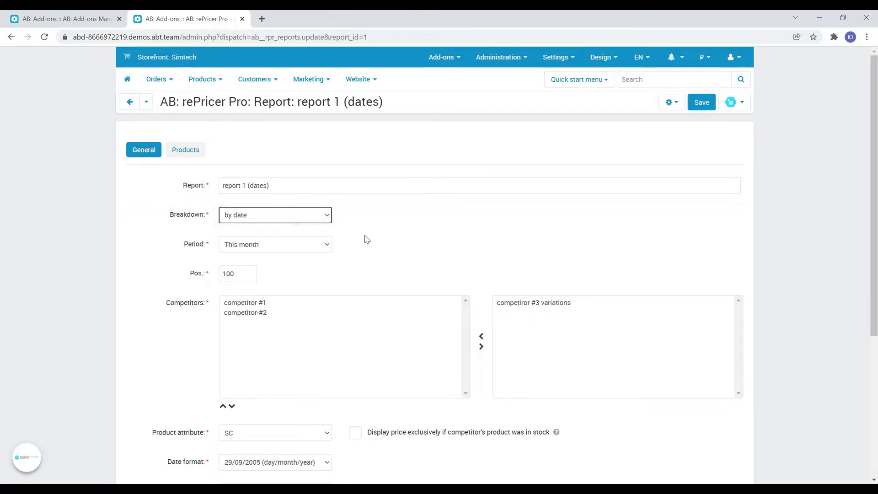
# - Keep SC as the report's product attribute
pyautogui.scroll(-3, 365, 239)
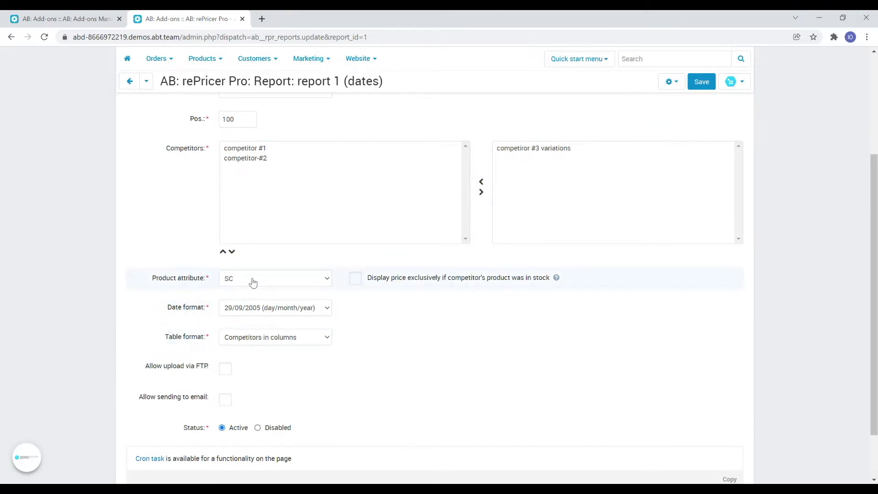
pyautogui.click(311, 280)
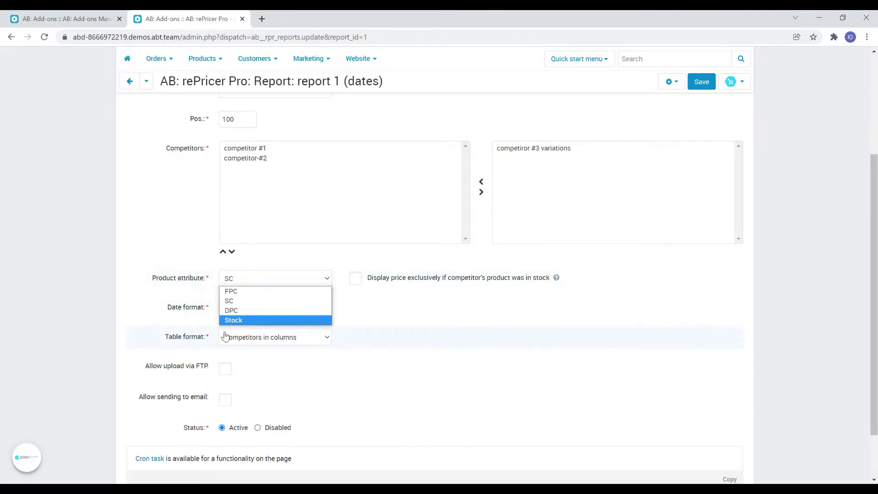
pyautogui.click(80, 379)
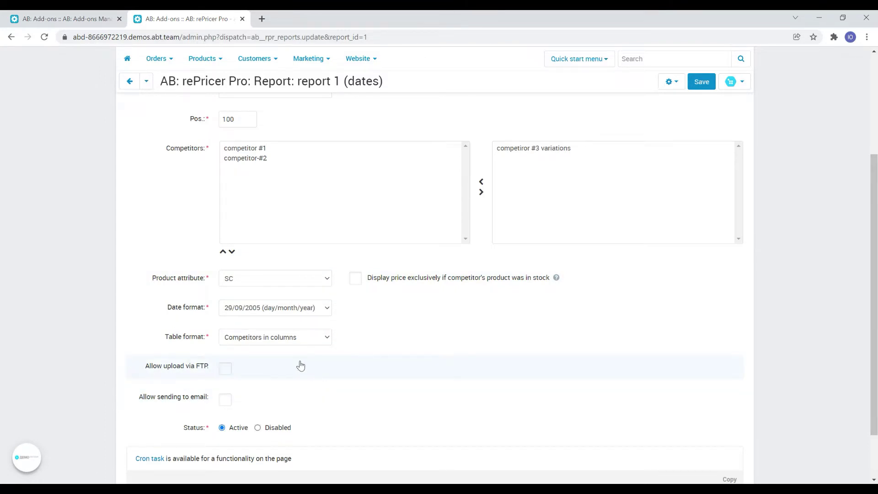
# - Open the Cron task instructions from the gear menu in a new tab and review them
pyautogui.click(668, 87)
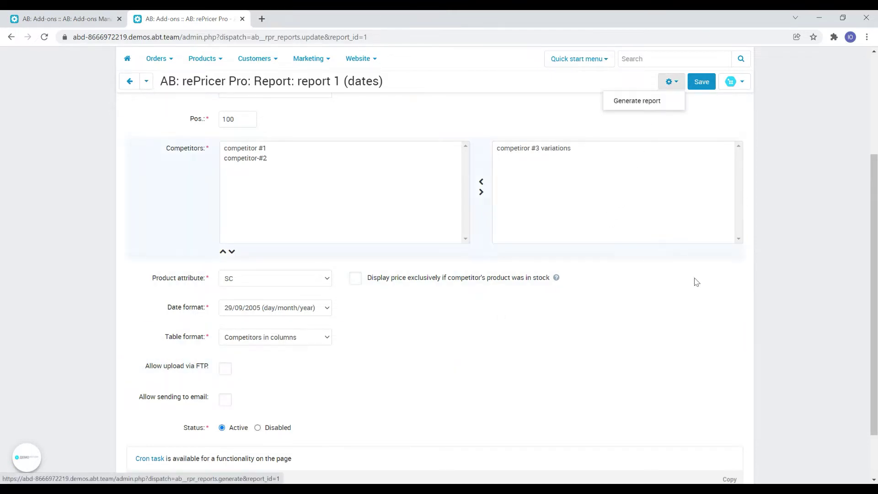
pyautogui.scroll(-2, 49, 386)
pyautogui.click(115, 419)
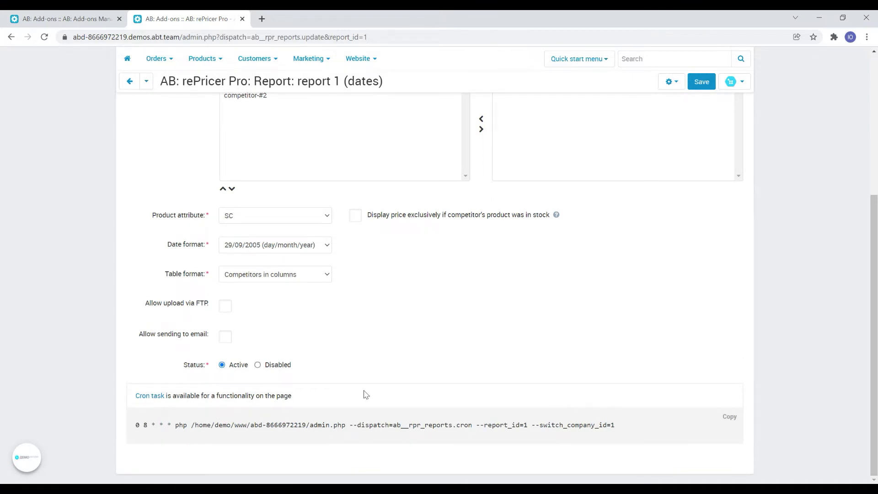
pyautogui.keyDown('ctrl'); pyautogui.click(149, 396); pyautogui.keyUp('ctrl')
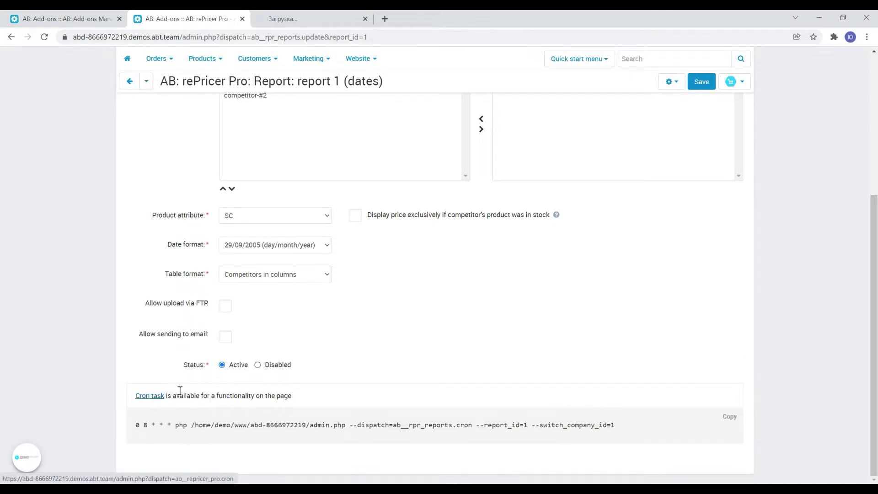
pyautogui.moveTo(306, 59)
pyautogui.click(303, 20)
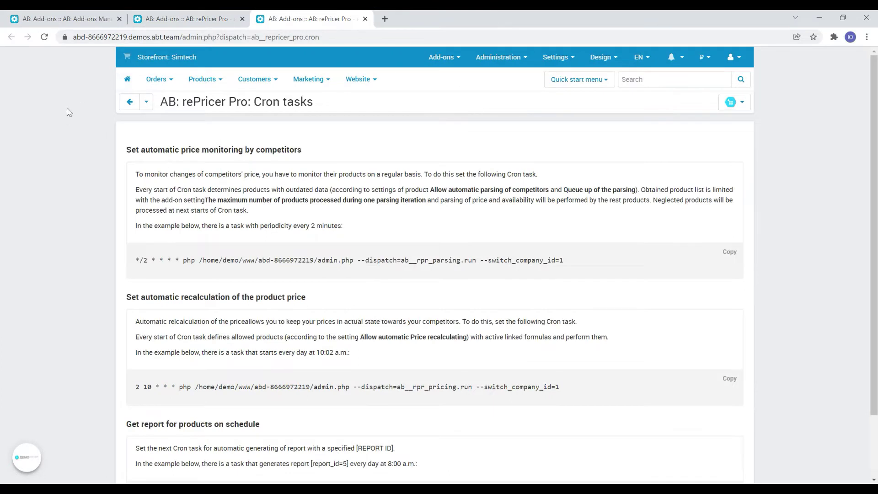
pyautogui.scroll(-2, 51, 146)
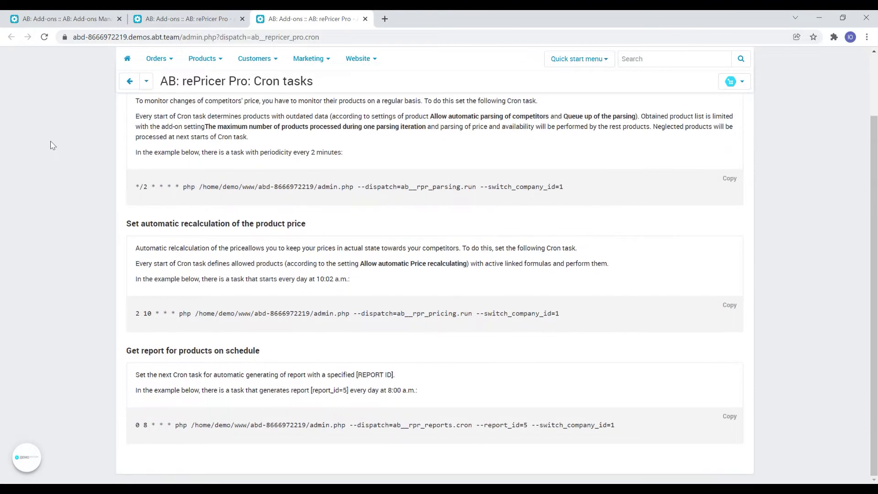
pyautogui.scroll(2, 51, 145)
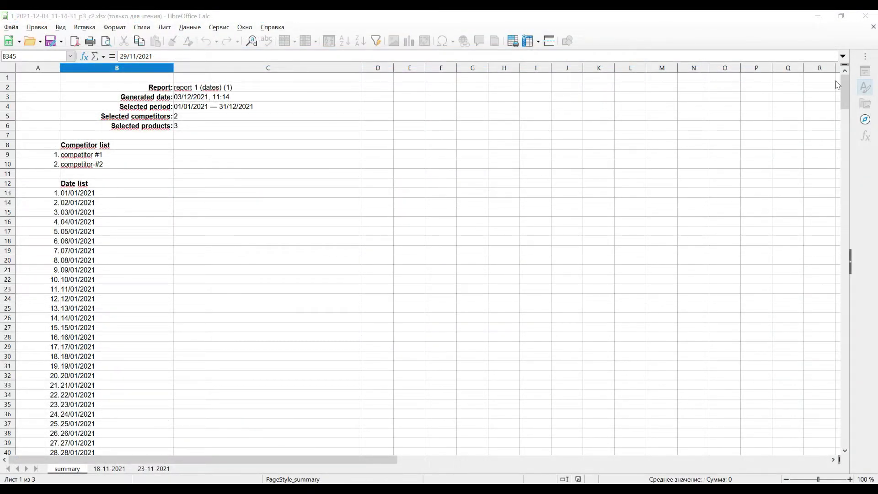
# - Scroll the summary sheet and open the 18-11-2021 and 23-11-2021 daily price sheets
pyautogui.moveTo(844, 88); pyautogui.dragTo(850, 370)
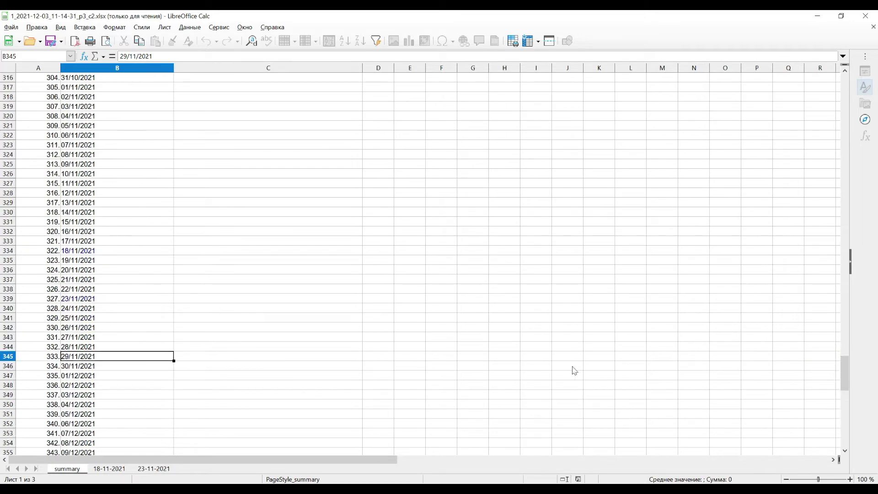
pyautogui.keyDown('ctrl'); pyautogui.click(75, 253); pyautogui.keyUp('ctrl')
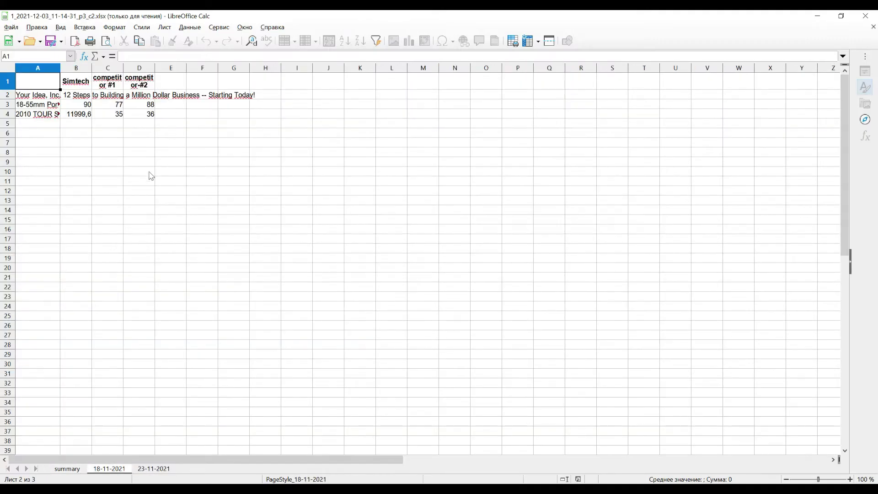
pyautogui.click(58, 470)
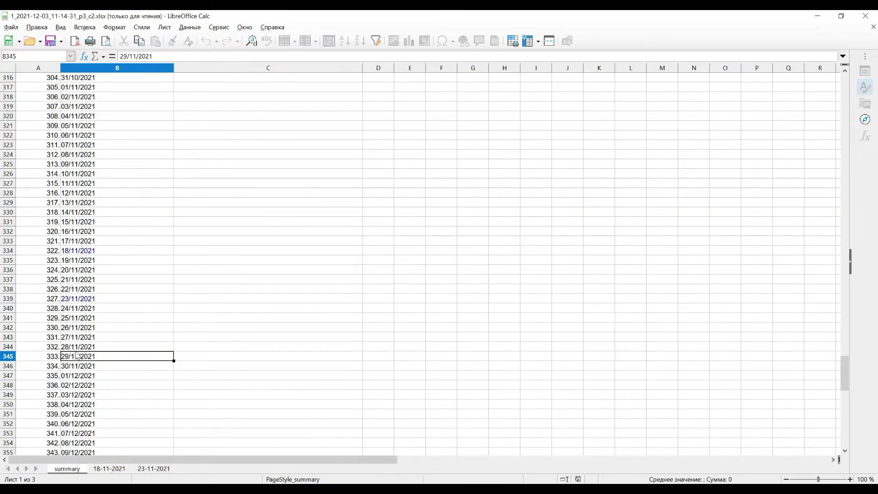
pyautogui.keyDown('ctrl'); pyautogui.click(81, 299); pyautogui.keyUp('ctrl')
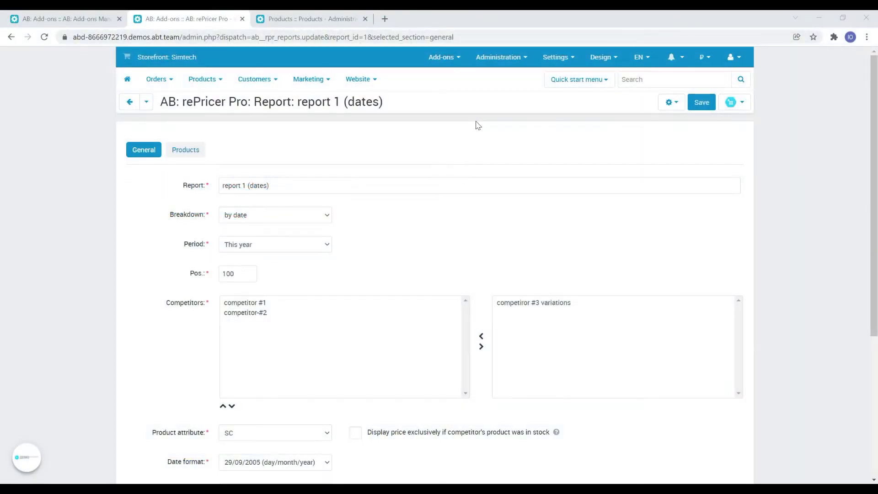
# - Export the 'Links with competitors' products' data from AB: rePricer Pro to CSV
pyautogui.moveTo(499, 57)
pyautogui.moveTo(476, 310)
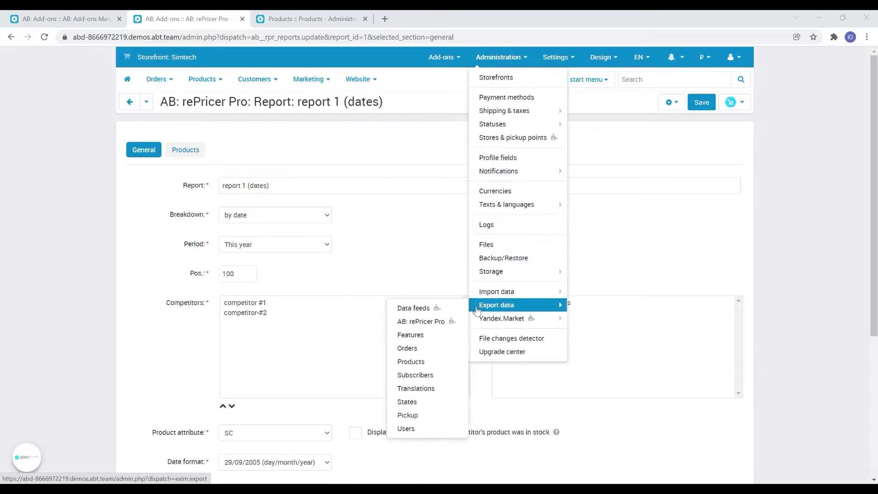
pyautogui.click(430, 322)
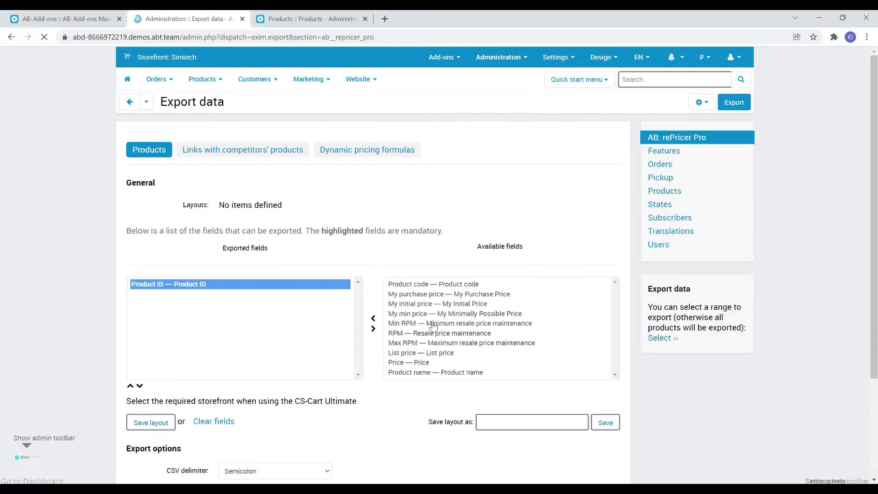
pyautogui.click(240, 155)
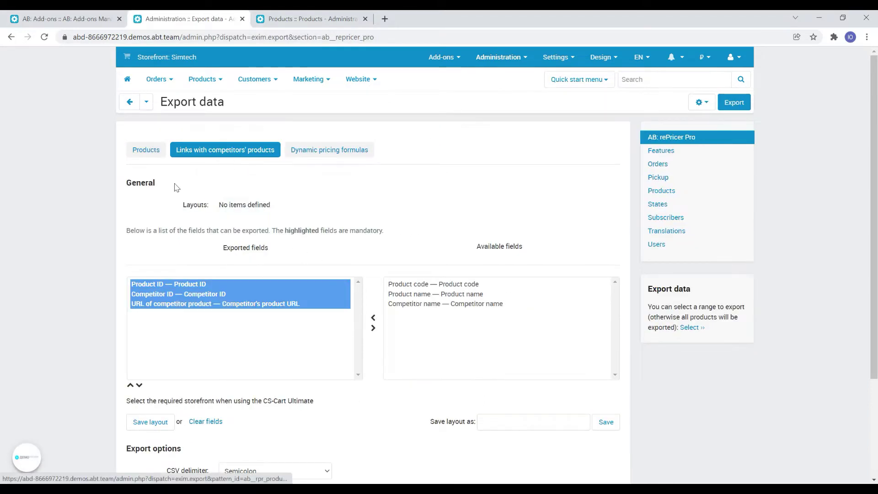
pyautogui.click(724, 112)
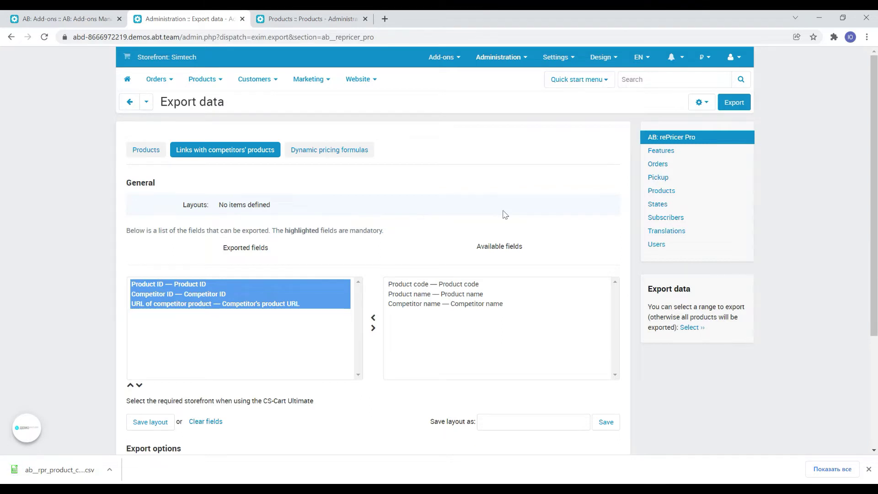
# - Show the Samsung lens product page's full address with its product ID
pyautogui.click(304, 29)
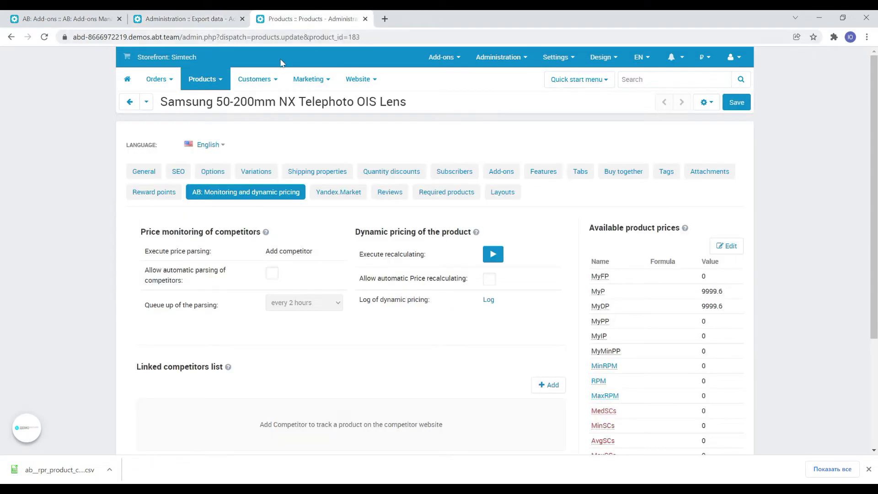
pyautogui.click(405, 39)
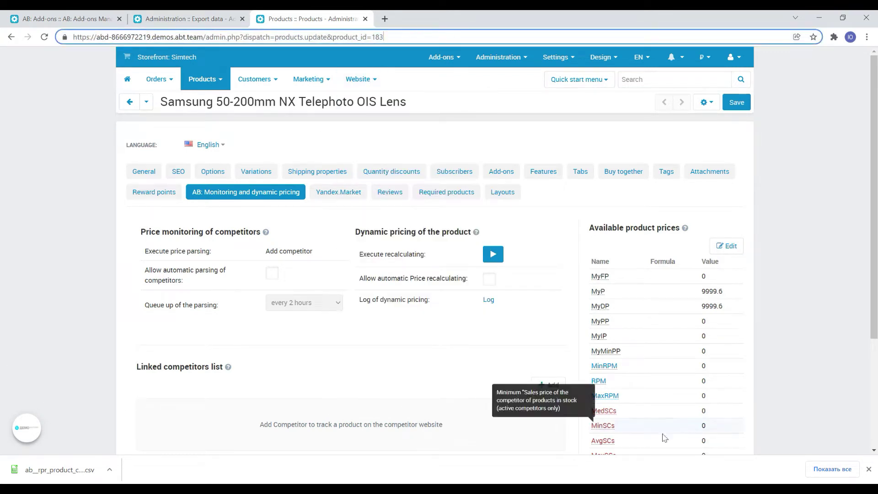
pyautogui.click(868, 469)
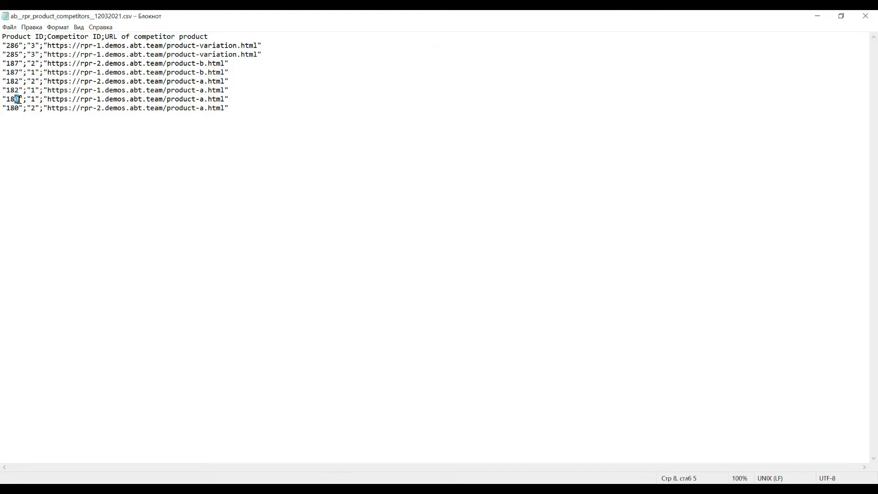
# - Set the Product ID on CSV rows 7 and 8 to 183 and save the file
pyautogui.write('3')
pyautogui.write('3')
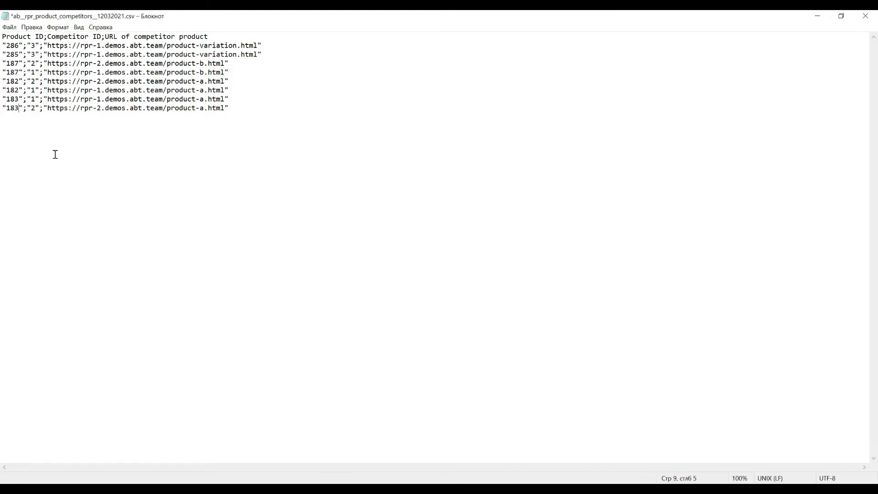
pyautogui.hotkey('ctrl', 's')
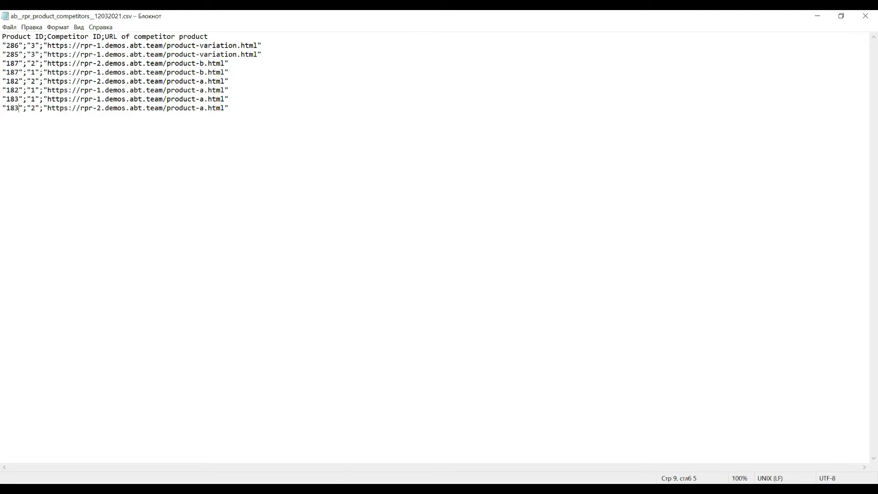
pyautogui.click(329, 476)
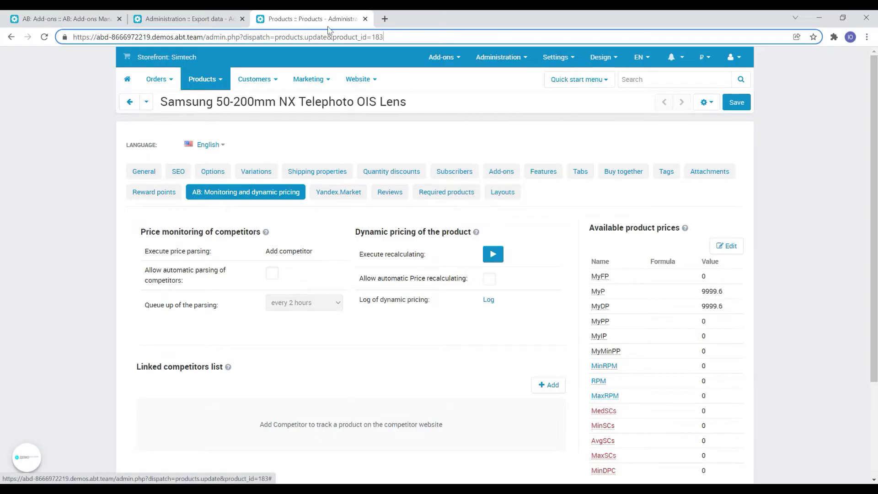
# - Import the edited competitor-links CSV under AB: rePricer Pro 'Links with competitors' products'
pyautogui.click(187, 18)
pyautogui.moveTo(478, 58)
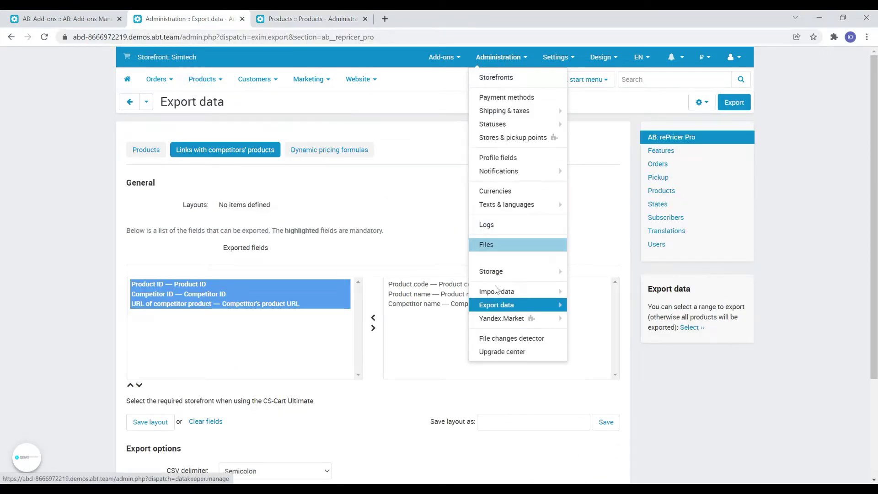
pyautogui.moveTo(521, 291)
pyautogui.click(433, 310)
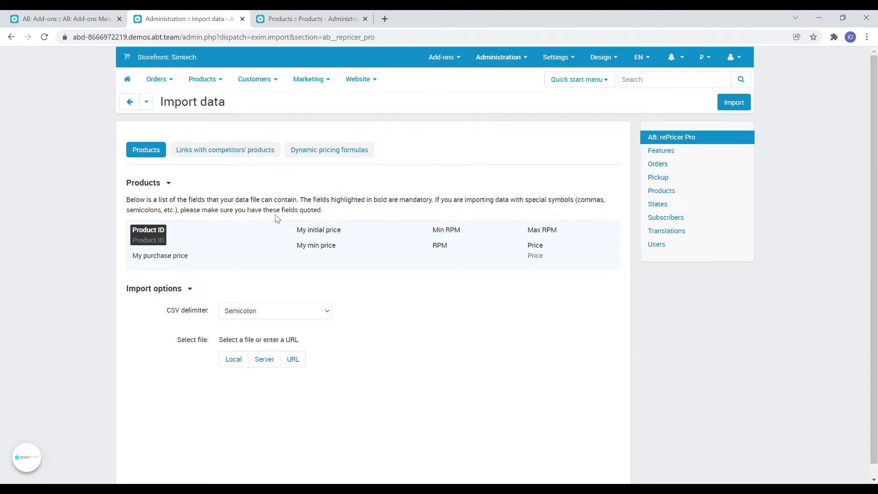
pyautogui.click(233, 155)
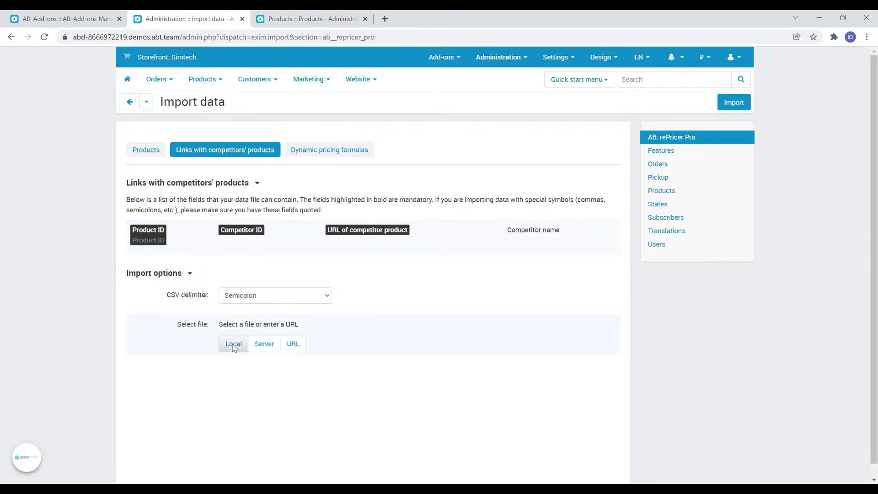
pyautogui.click(234, 345)
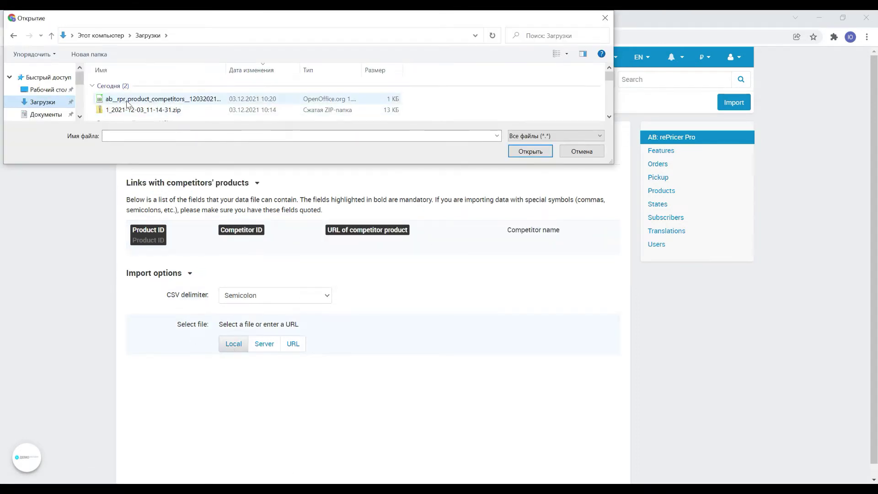
pyautogui.click(126, 99)
pyautogui.click(518, 152)
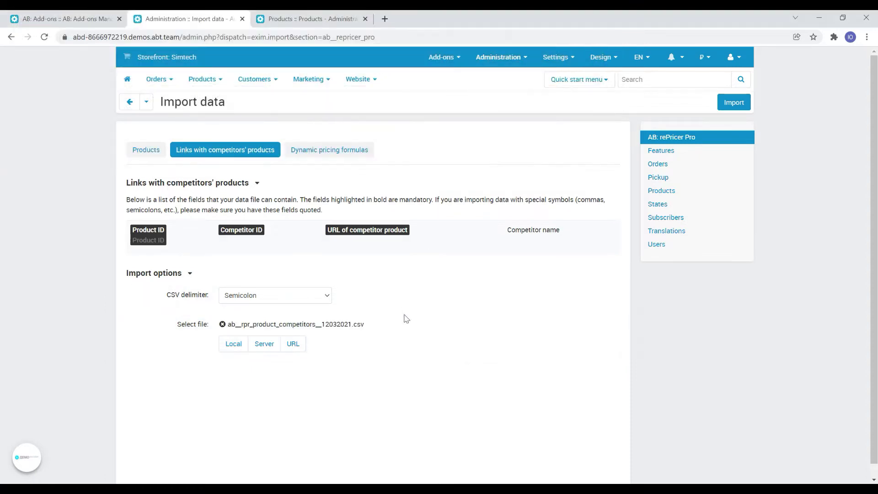
pyautogui.click(734, 103)
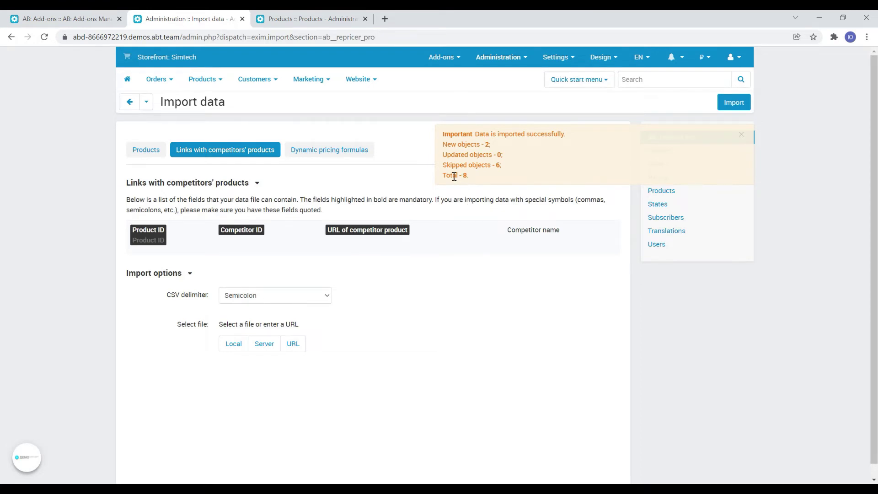
pyautogui.click(307, 22)
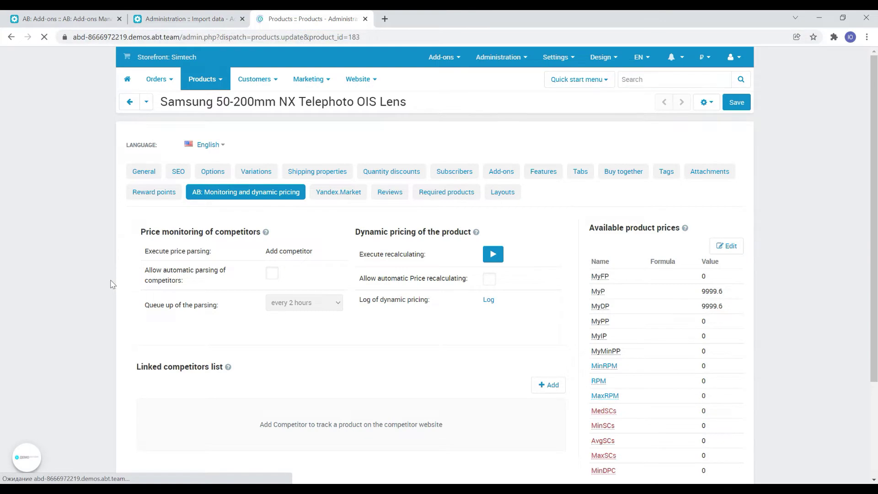
# - Open the Samsung lens's AB: Monitoring and dynamic pricing section listing competitors #1 and #2
pyautogui.scroll(15, 198, 265)
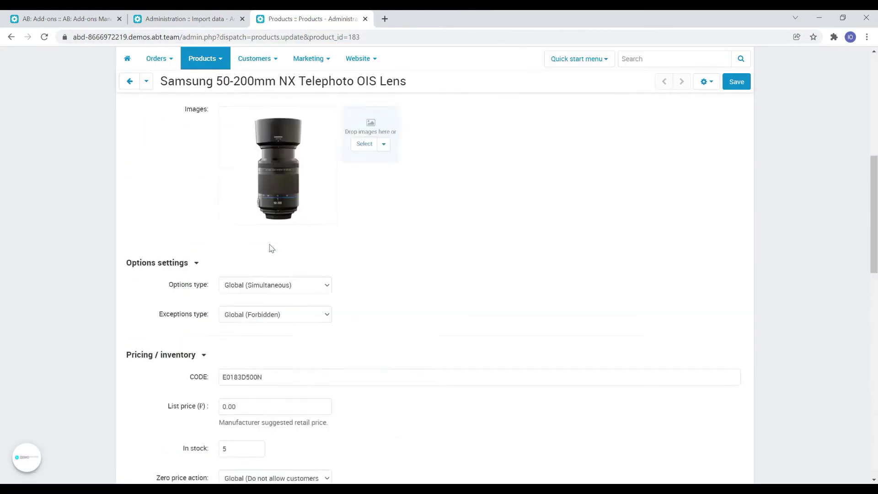
pyautogui.scroll(6, 270, 243)
pyautogui.click(269, 196)
pyautogui.scroll(-1, 105, 240)
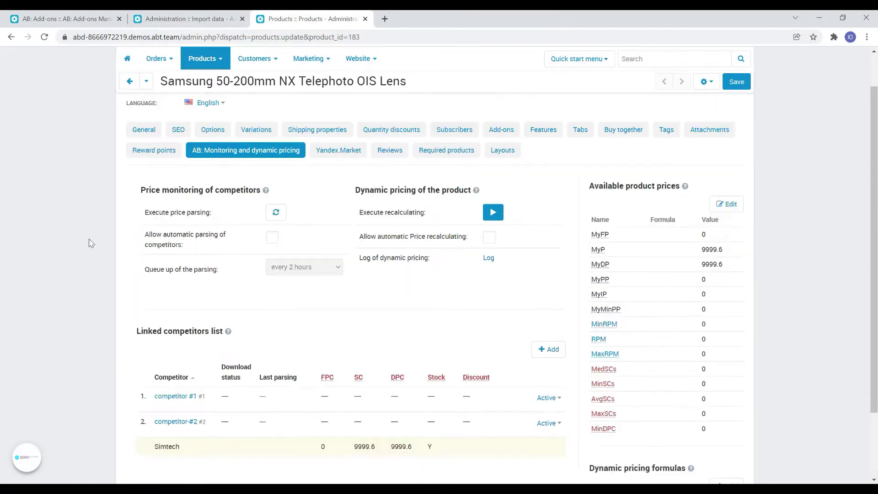
pyautogui.scroll(-1, 90, 244)
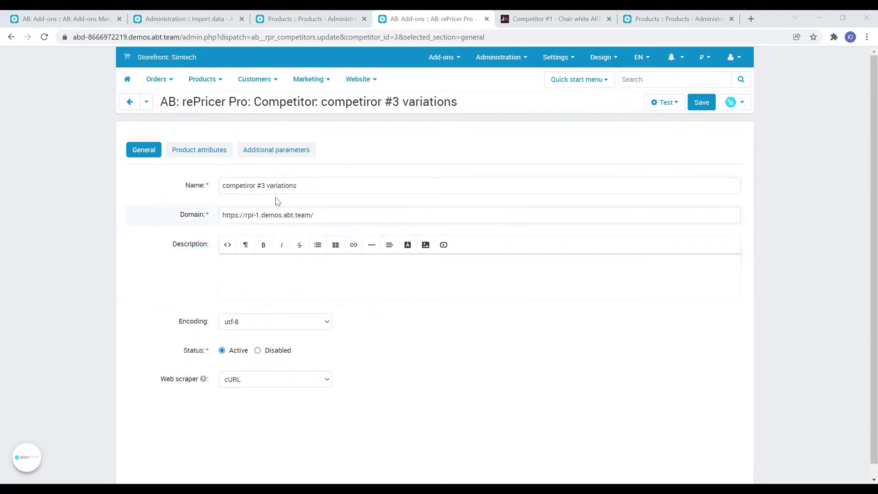
# - Show the Additional parameters tab with placeholder [p_size], name size, default big
pyautogui.click(273, 158)
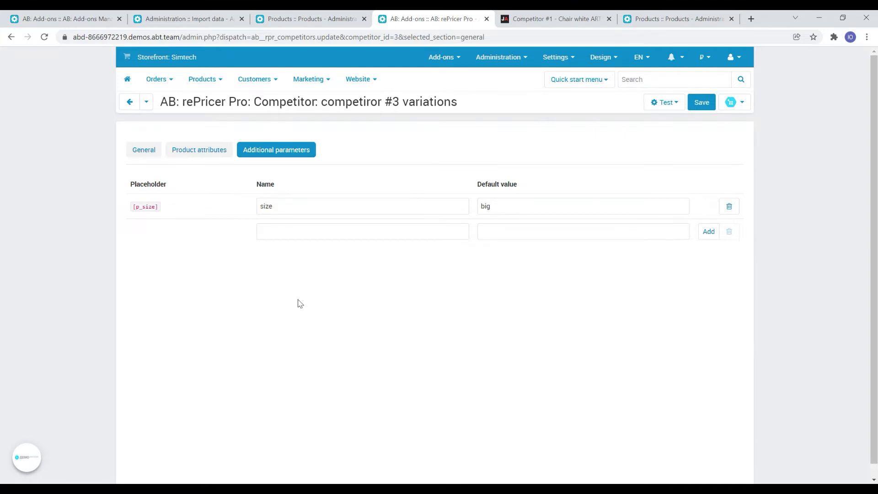
# - Inspect the chair page markup in DevTools for its variation-small and variation-big price blocks
pyautogui.click(557, 21)
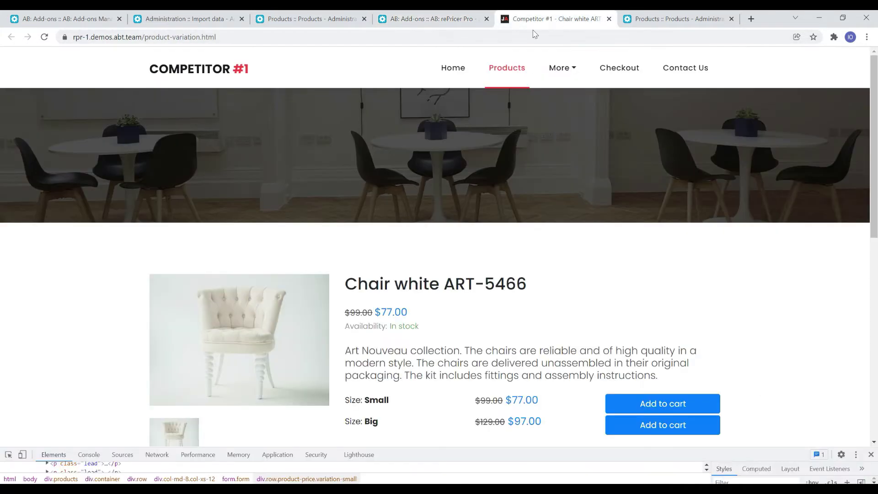
pyautogui.scroll(-2, 91, 257)
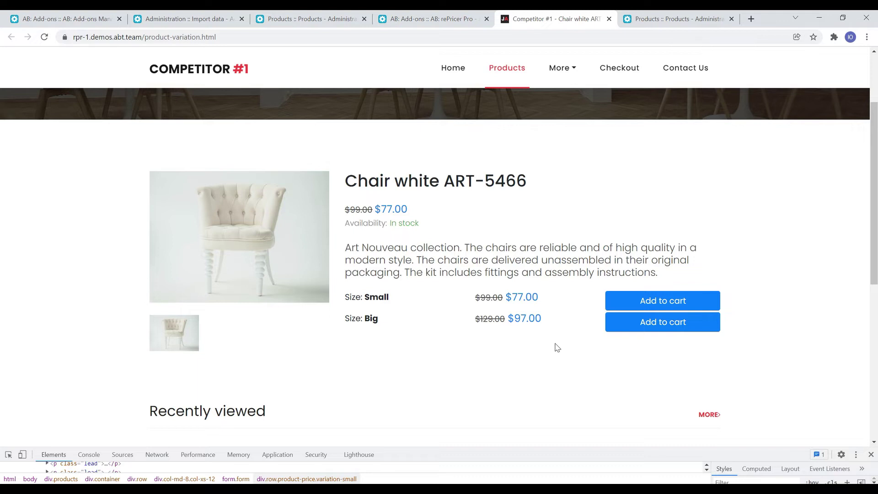
pyautogui.scroll(-1, 557, 347)
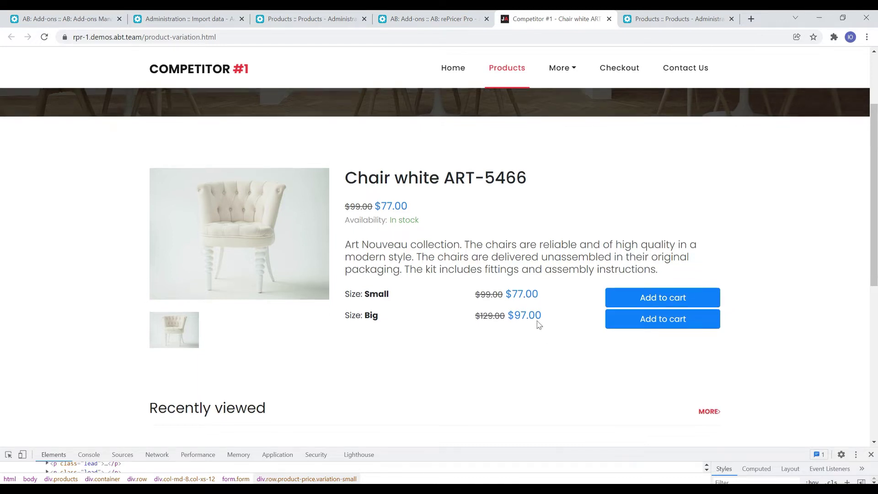
pyautogui.moveTo(568, 445); pyautogui.dragTo(565, 285)
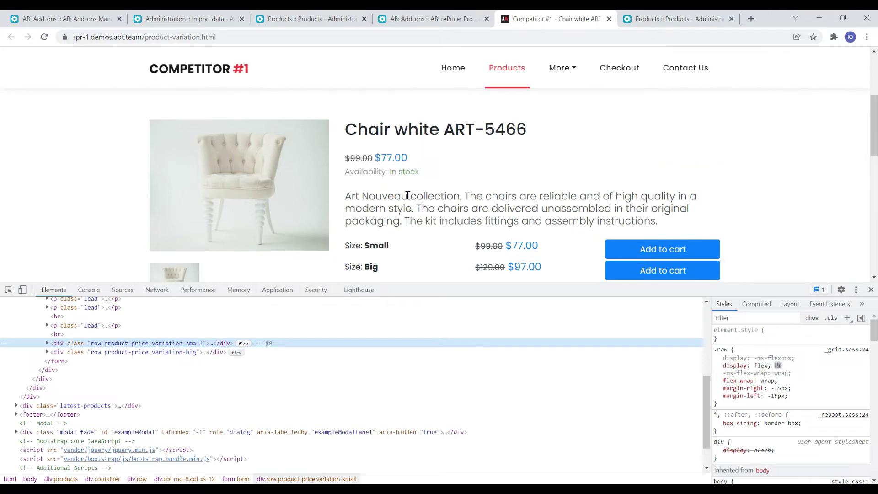
pyautogui.click(419, 13)
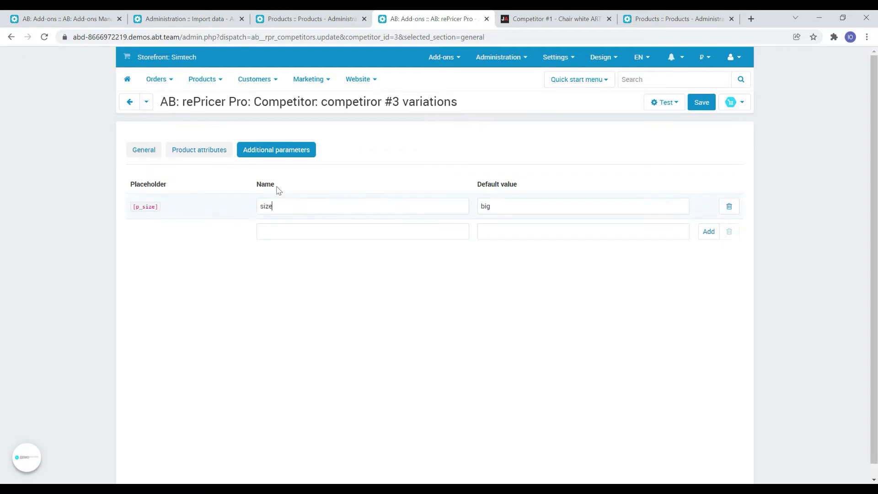
# - Highlight [p_size] in the full-price CSS-selector rule, then view the Small and Large chair variations
pyautogui.click(279, 205)
pyautogui.doubleClick(204, 150)
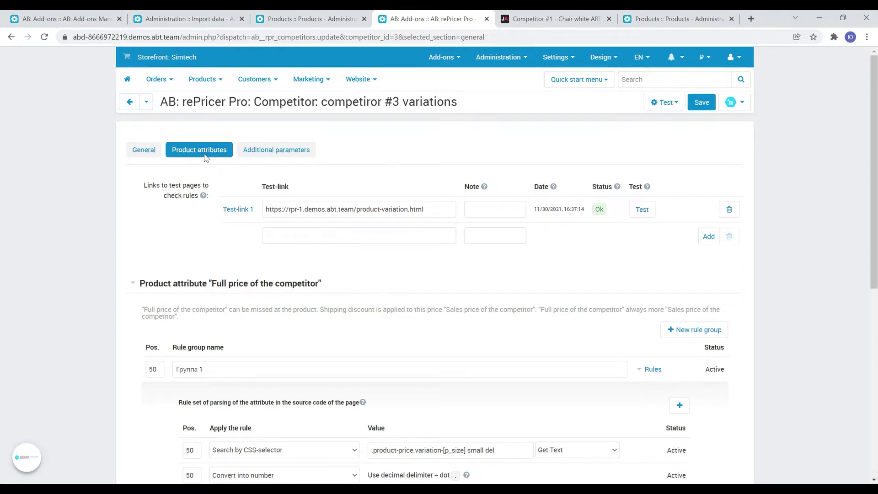
pyautogui.scroll(-1, 86, 219)
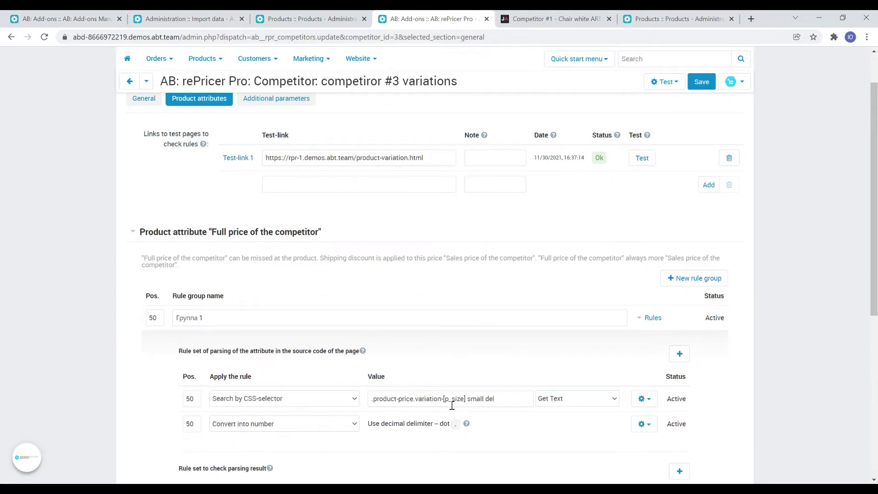
pyautogui.moveTo(443, 398); pyautogui.dragTo(466, 399)
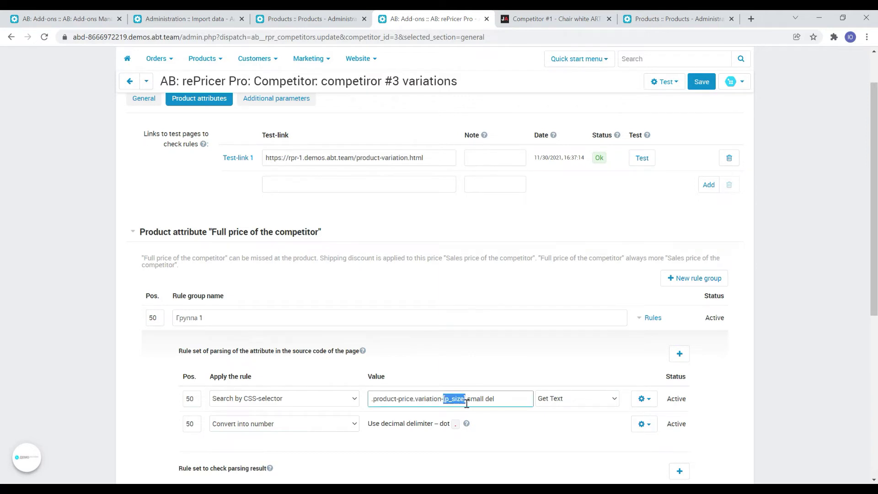
pyautogui.click(457, 400)
pyautogui.click(659, 23)
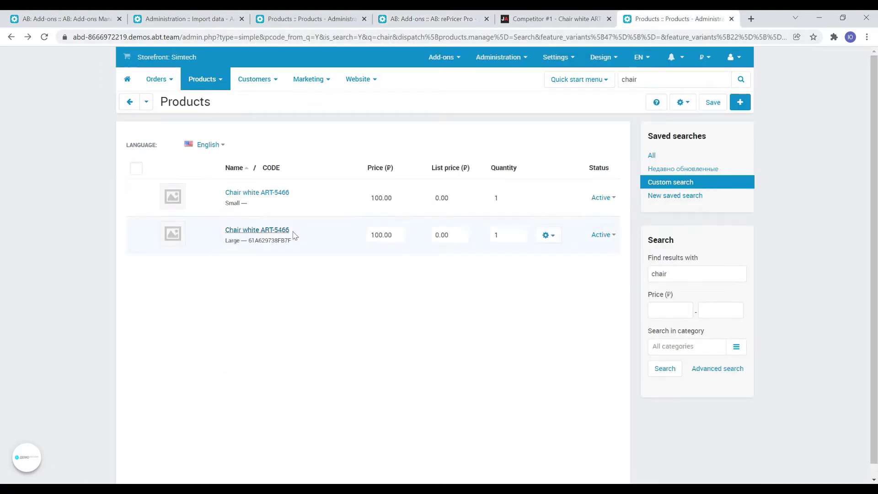
# - Open both chair variations in new tabs and go to the first variation's edit page
pyautogui.middleClick(281, 192)
pyautogui.middleClick(281, 229)
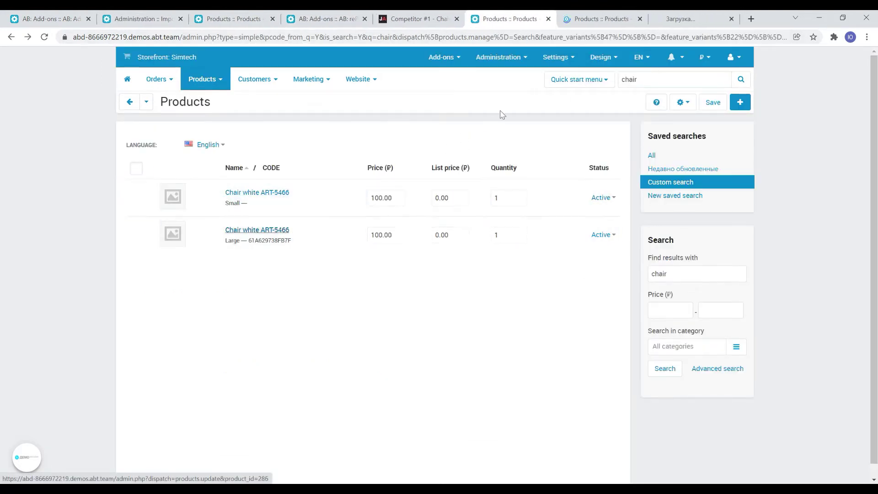
pyautogui.click(597, 21)
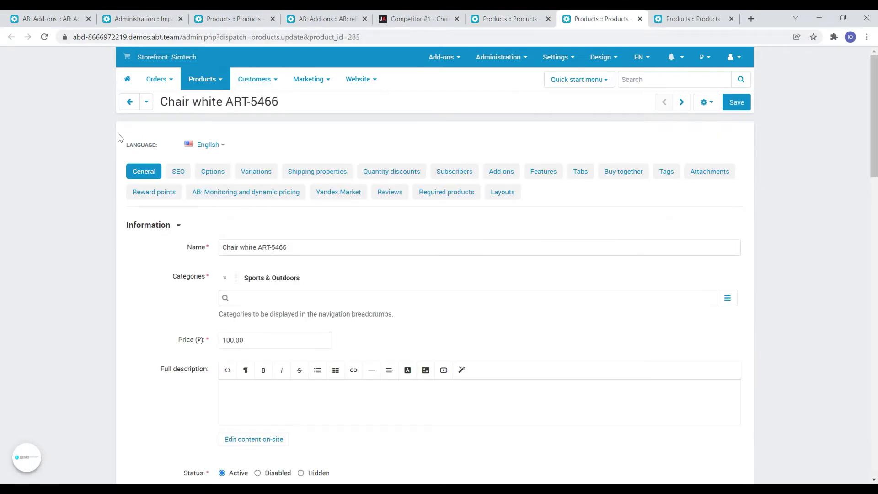
# - In the first chair's competitor link, change the [p_size] value from big to small
pyautogui.click(249, 195)
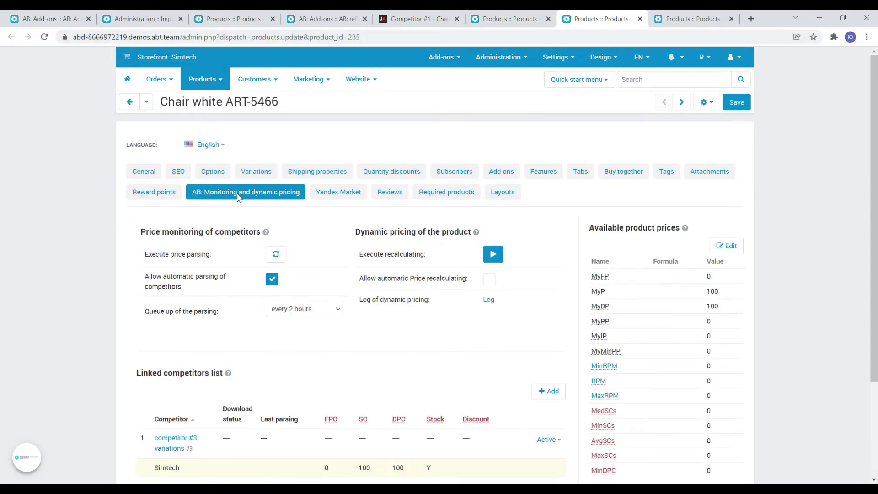
pyautogui.scroll(-1, 234, 216)
pyautogui.click(522, 348)
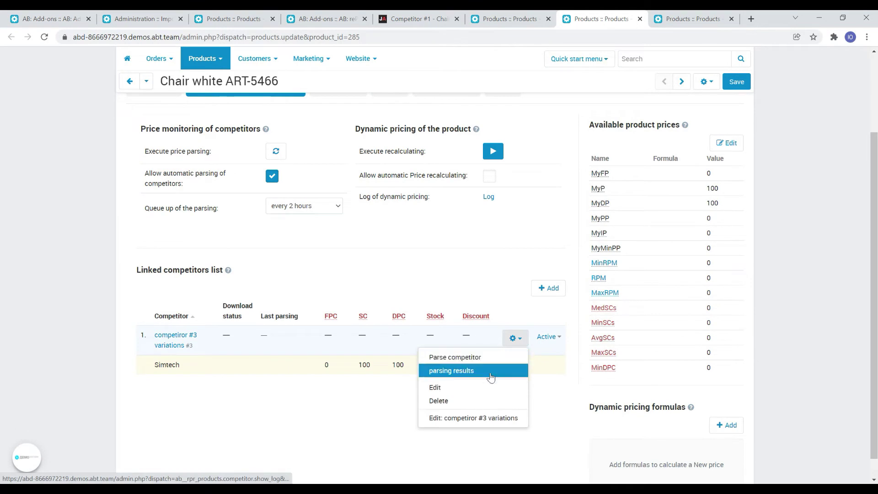
pyautogui.click(479, 385)
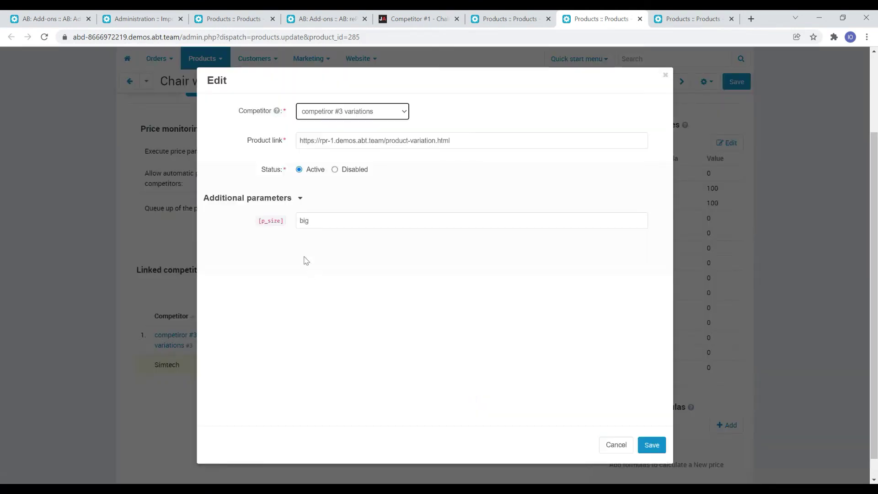
pyautogui.moveTo(300, 220); pyautogui.dragTo(340, 220)
pyautogui.write('small')
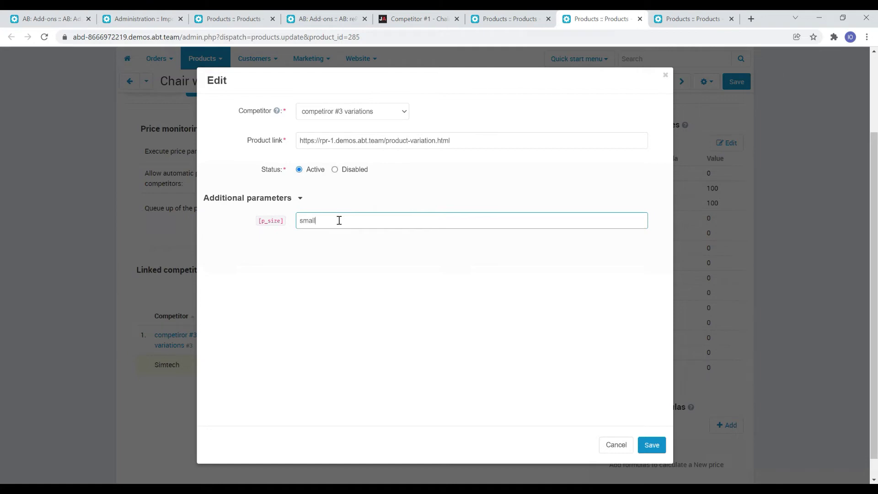
pyautogui.moveTo(339, 220); pyautogui.dragTo(249, 235)
# - Check the competitor's chair page, save the small-size link, and switch to the other chair variation
pyautogui.click(419, 19)
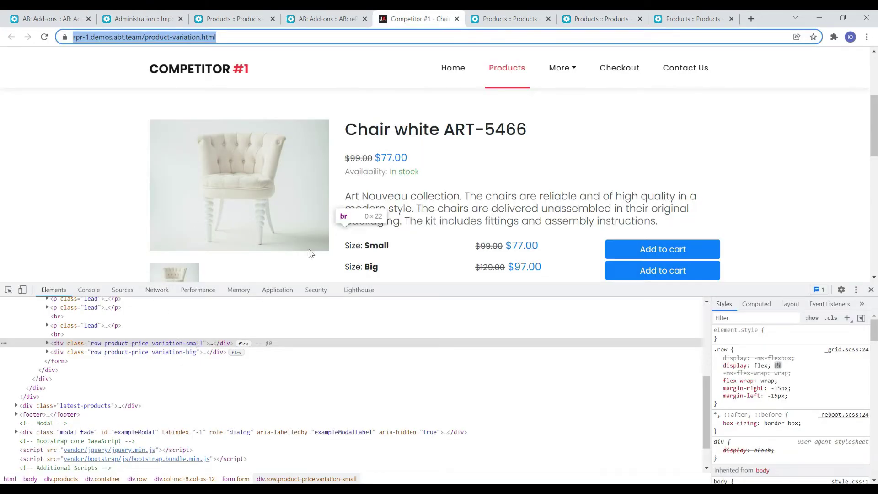
pyautogui.click(541, 14)
pyautogui.click(566, 13)
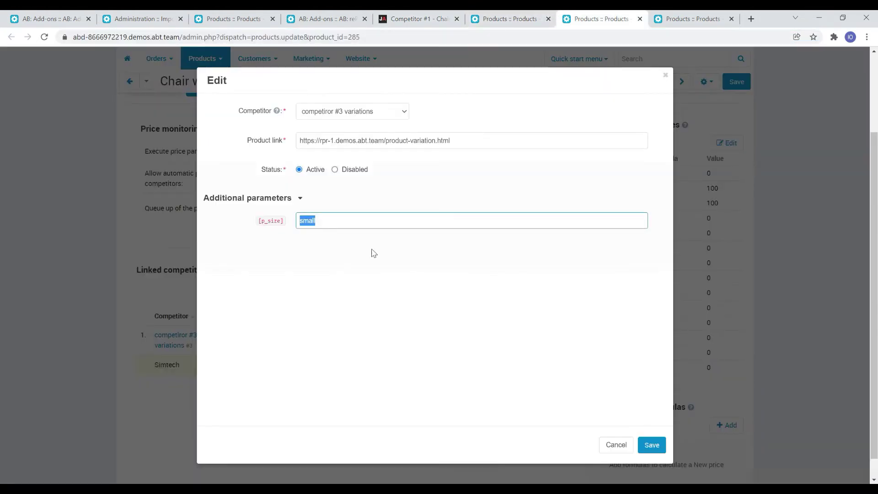
pyautogui.click(651, 444)
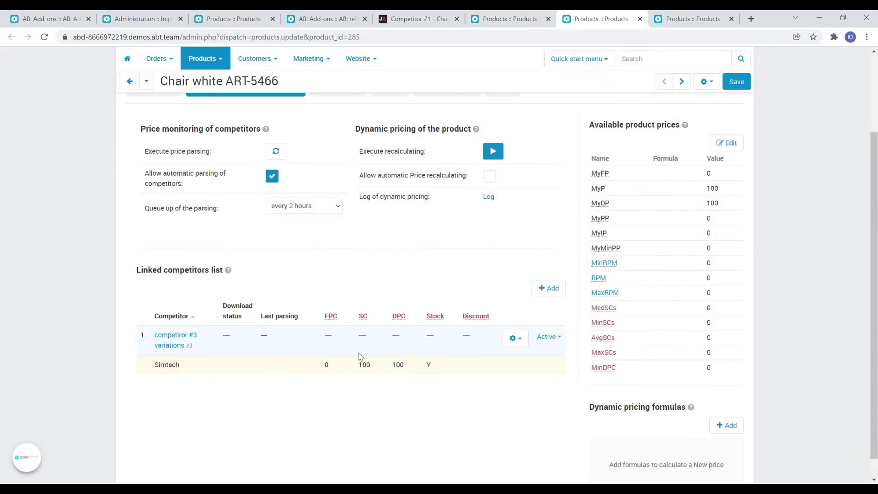
pyautogui.click(673, 14)
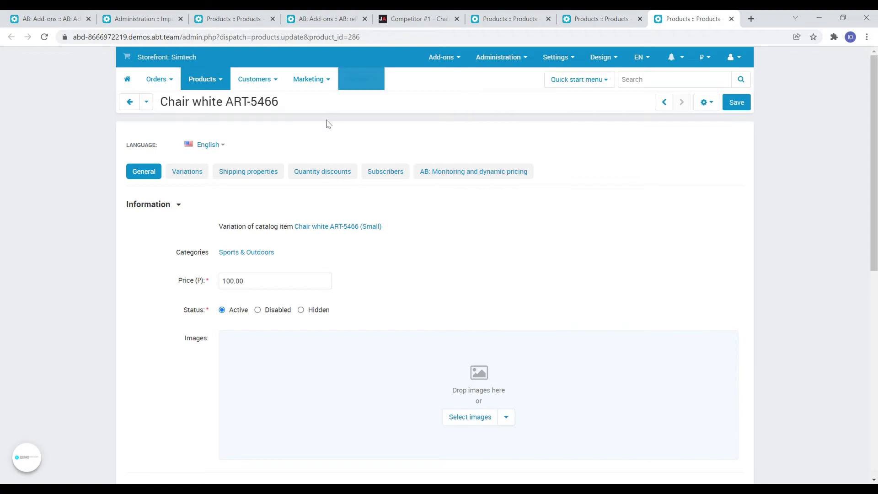
# - Re-save the big chair variation's competitor link with [p_size] big
pyautogui.click(452, 175)
pyautogui.scroll(-1, 412, 357)
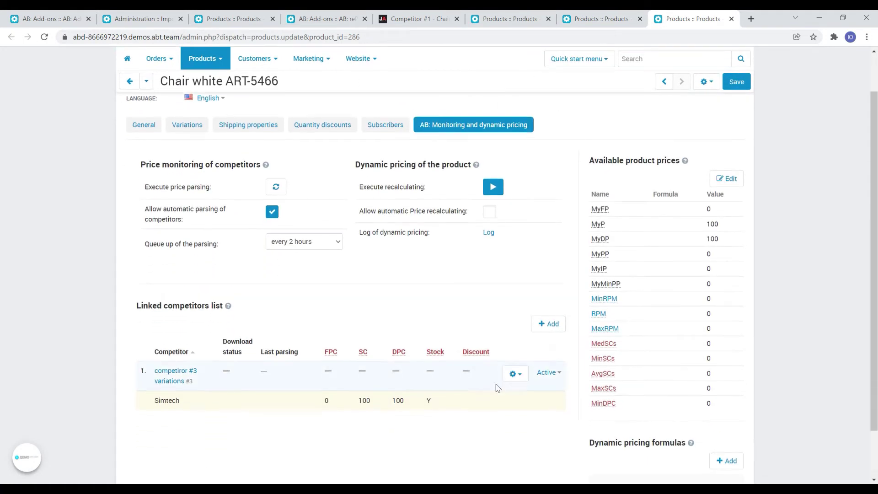
pyautogui.click(515, 369)
pyautogui.click(467, 419)
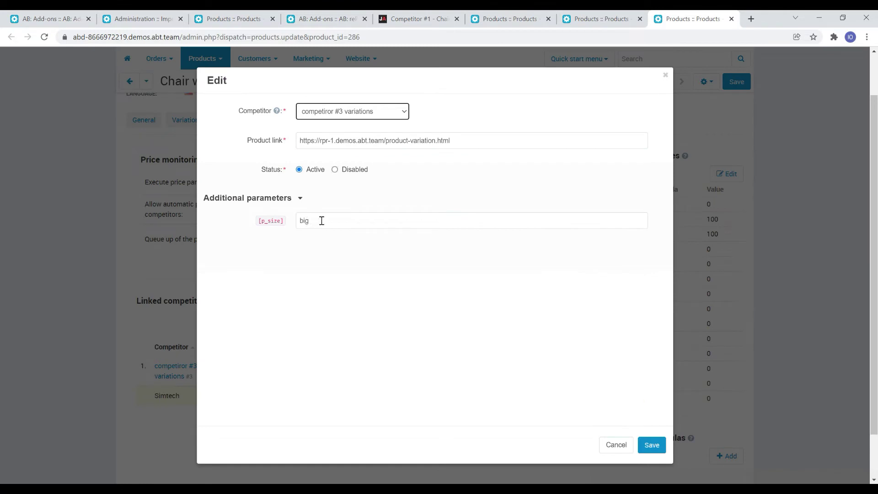
pyautogui.click(652, 449)
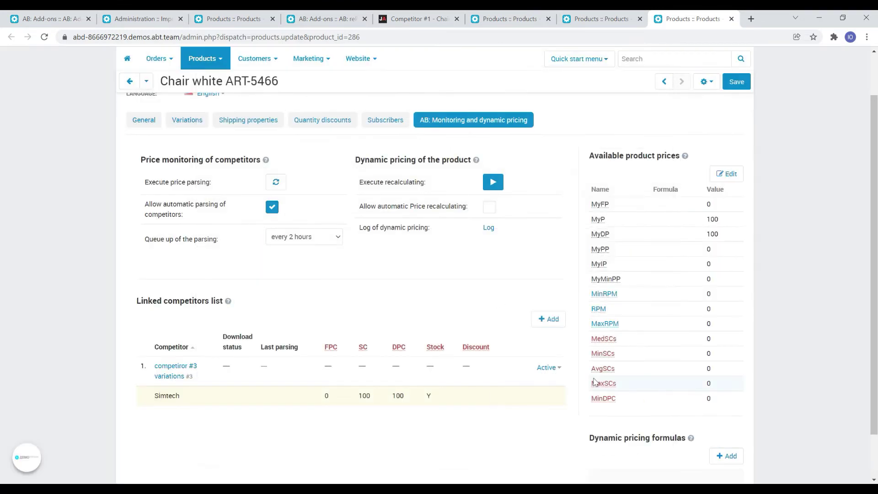
# - Parse competitor prices for both variations, getting sale price 97 for big and 77 for small
pyautogui.click(276, 182)
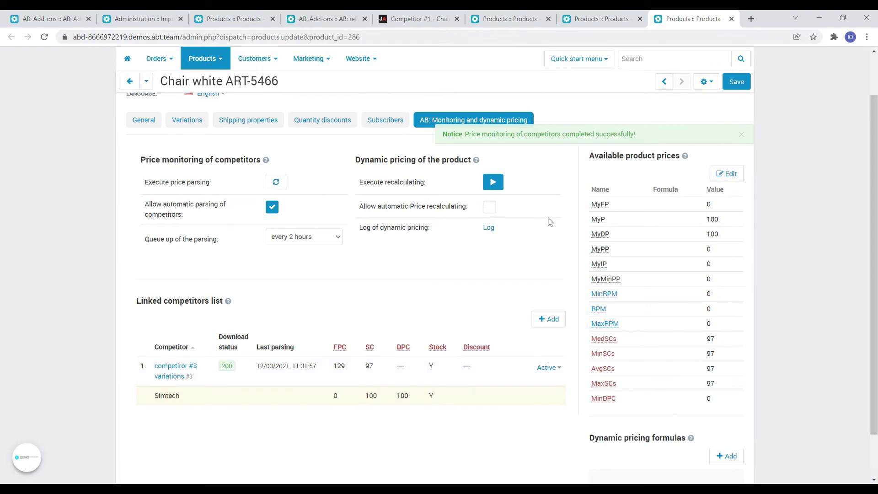
pyautogui.click(597, 55)
pyautogui.click(600, 19)
pyautogui.click(276, 150)
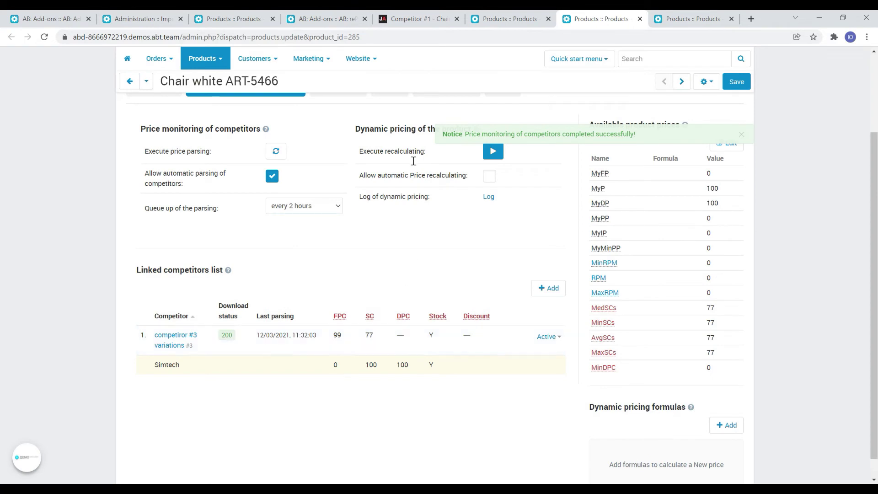
pyautogui.click(420, 21)
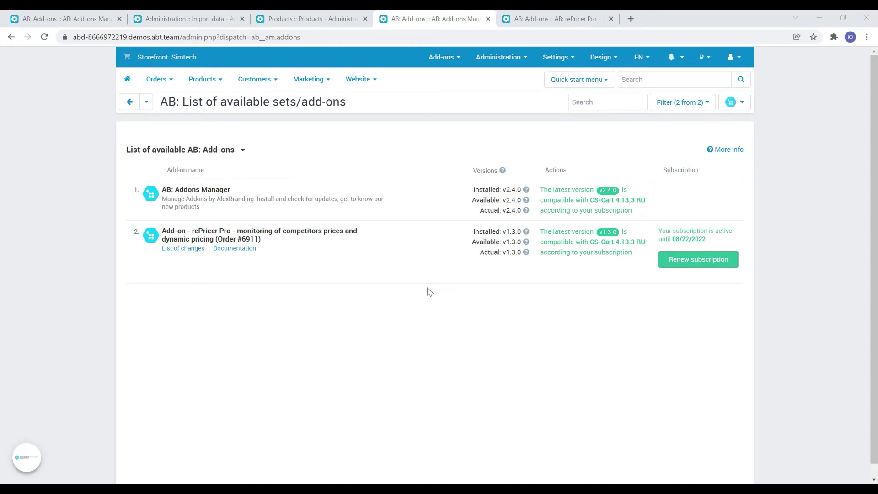
# - Review rePricer Pro's zenscrape.com web scraper settings, keeping Free plan concurrency, then go to competitor #1
pyautogui.click(410, 236)
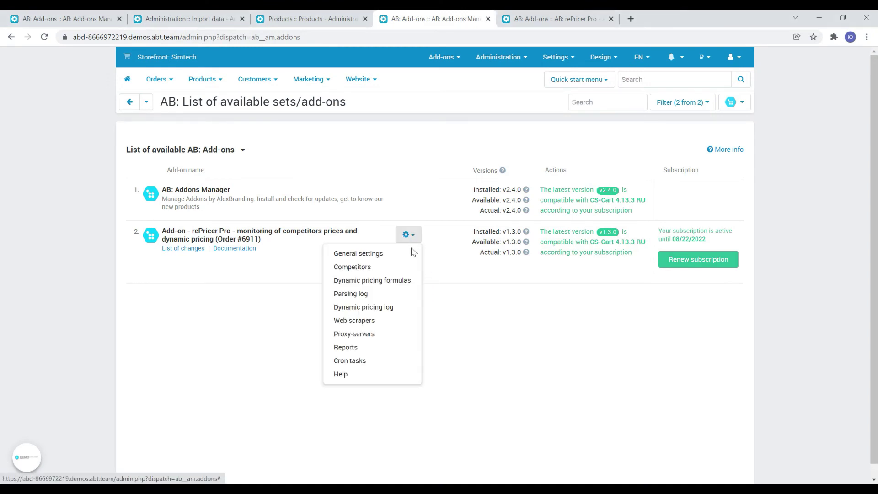
pyautogui.click(389, 321)
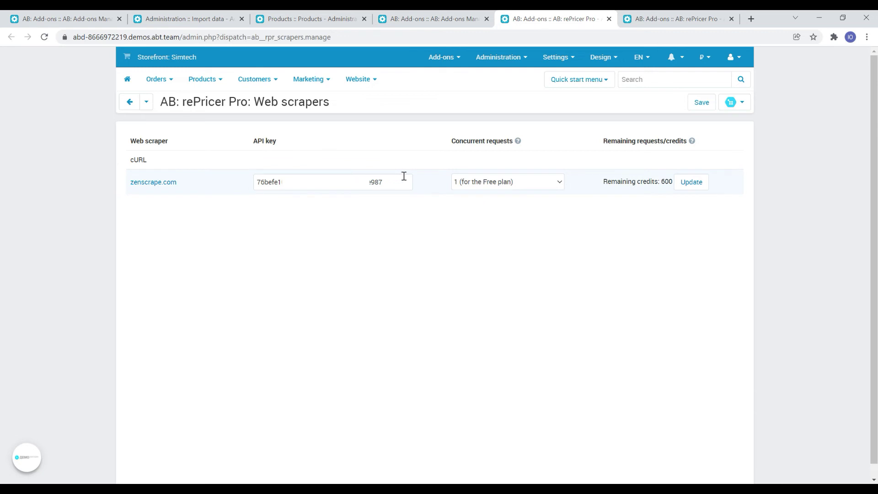
pyautogui.click(545, 186)
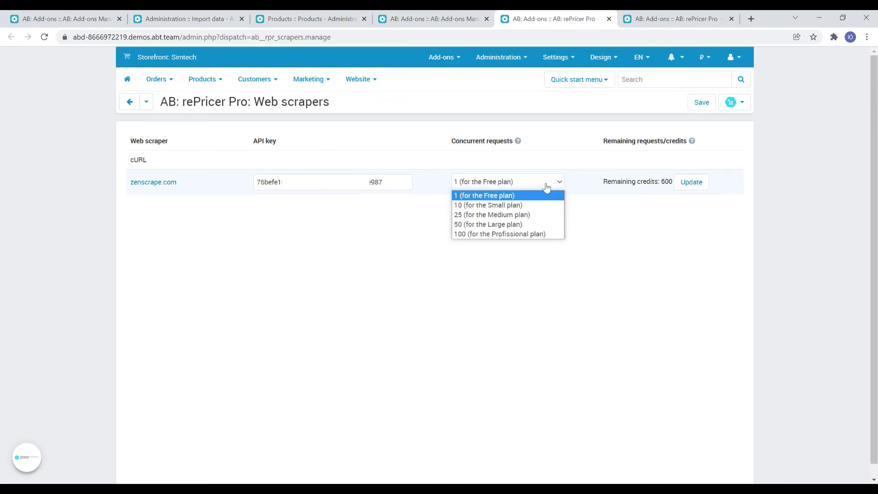
pyautogui.click(546, 187)
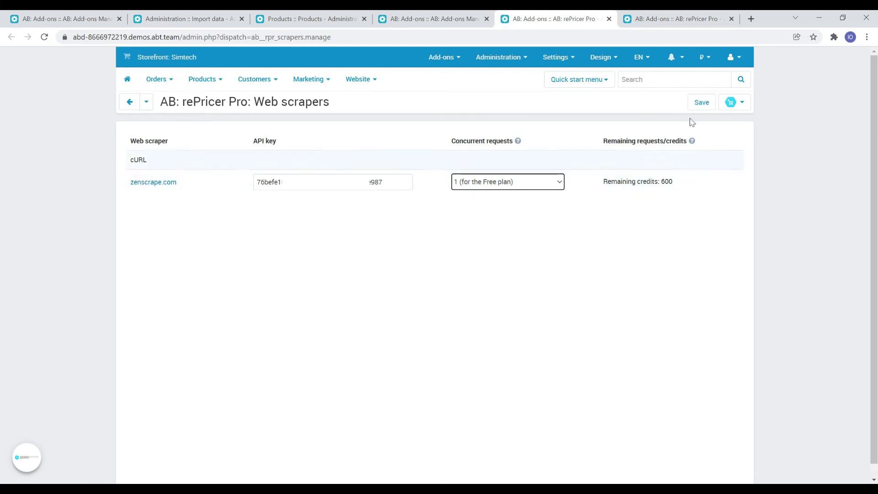
pyautogui.click(682, 19)
pyautogui.moveTo(604, 83)
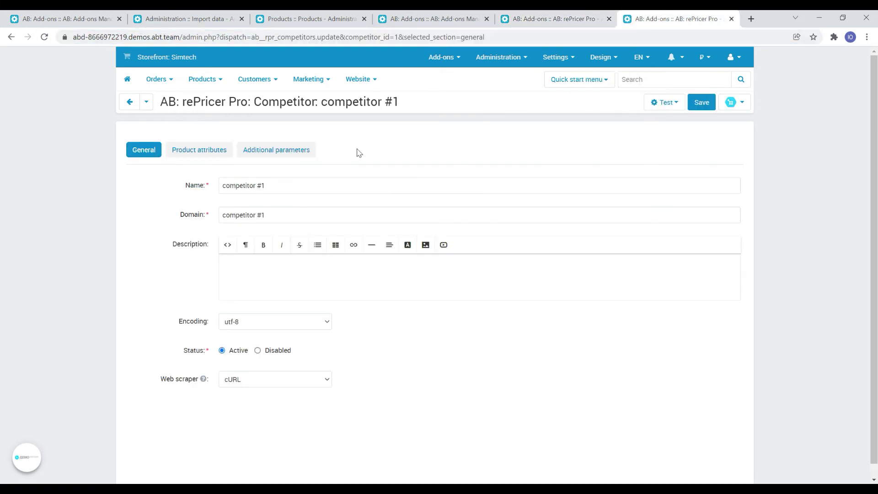
# - Refresh competitor #1's Test-link 4 html, which fails with error 403, then go to the Proxy-servers list
pyautogui.click(198, 151)
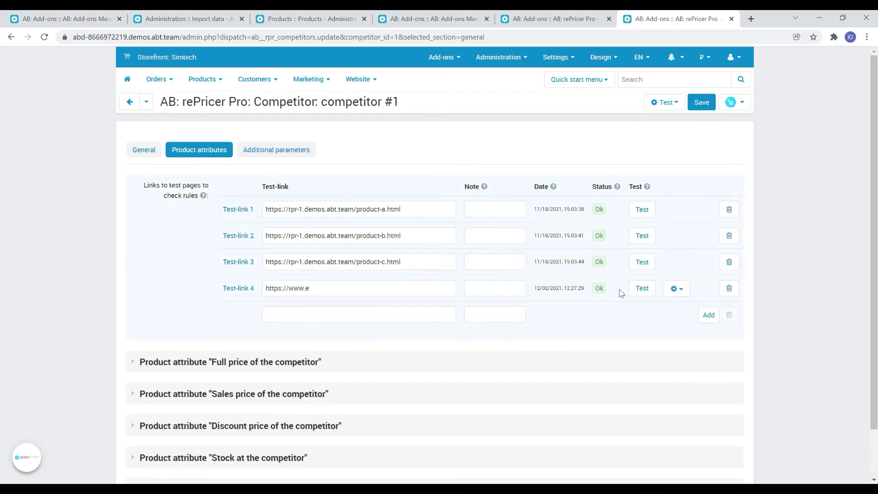
pyautogui.click(668, 288)
pyautogui.click(654, 308)
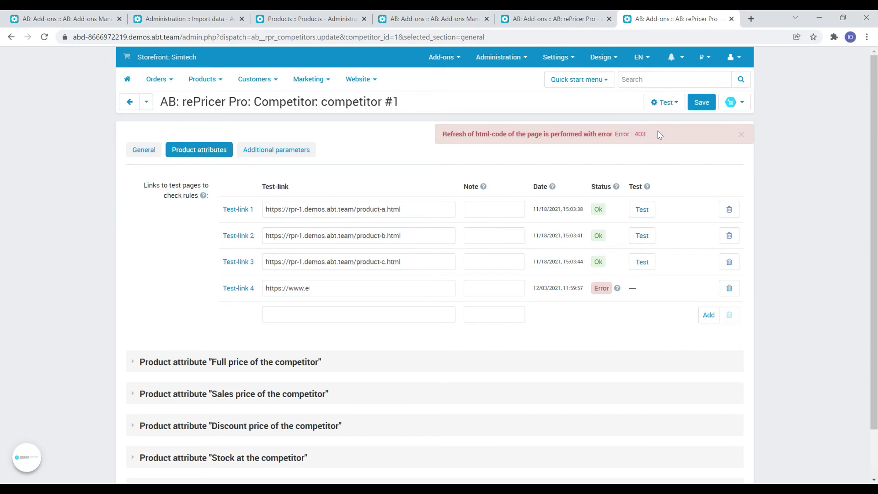
pyautogui.click(739, 134)
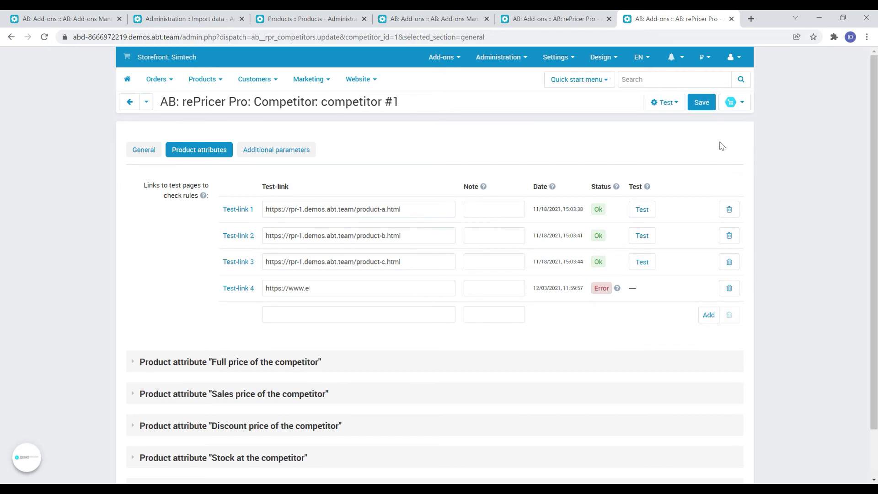
pyautogui.click(736, 109)
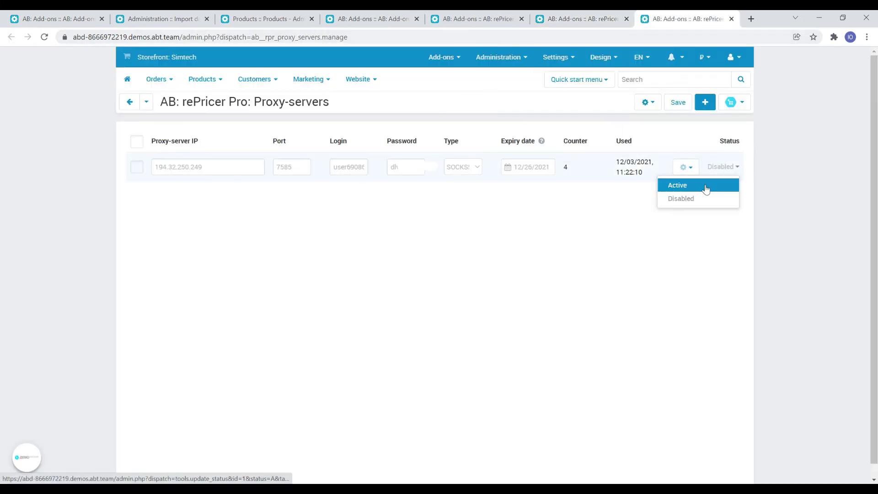
# - Set the proxy server to Active and retry Test-link 4's html refresh, which errors again
pyautogui.click(709, 185)
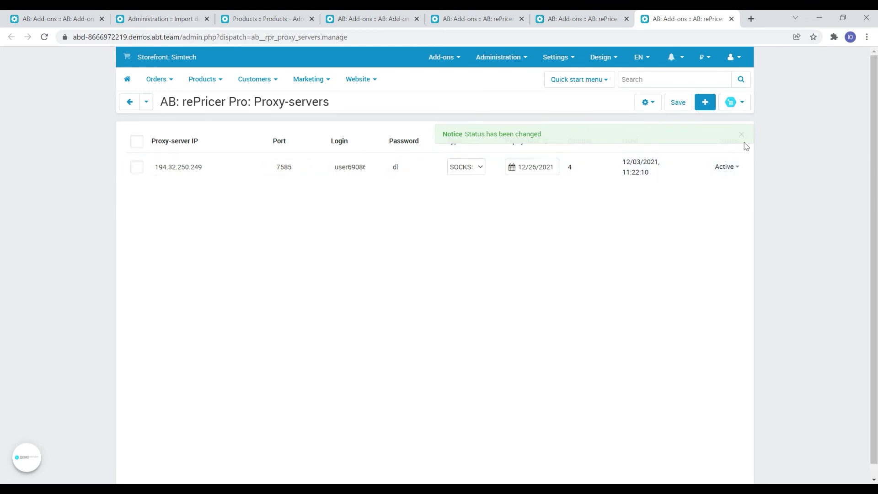
pyautogui.click(610, 25)
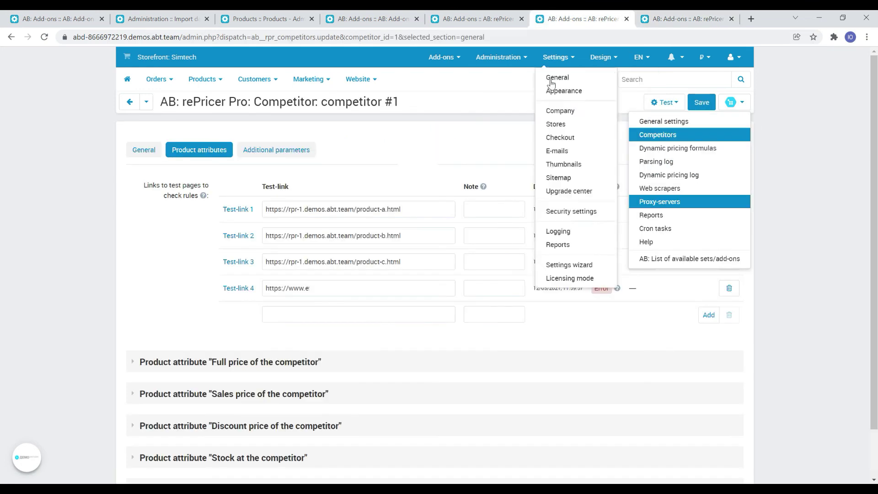
pyautogui.click(672, 288)
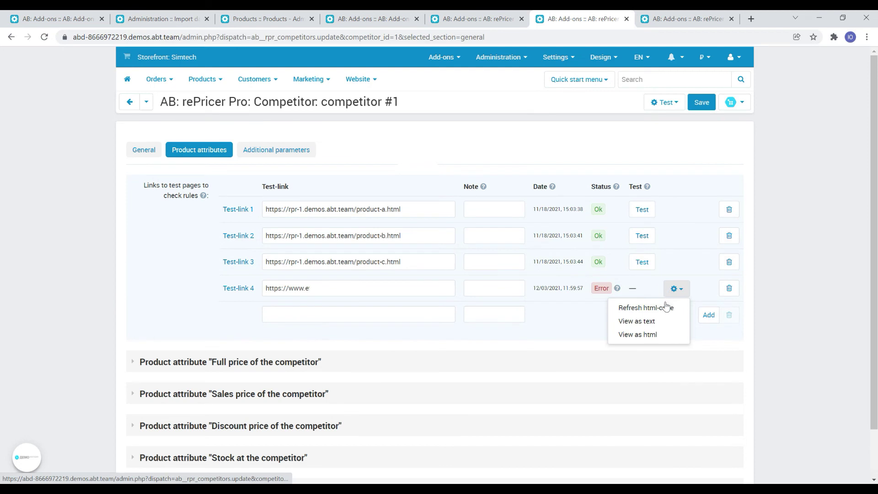
pyautogui.click(668, 307)
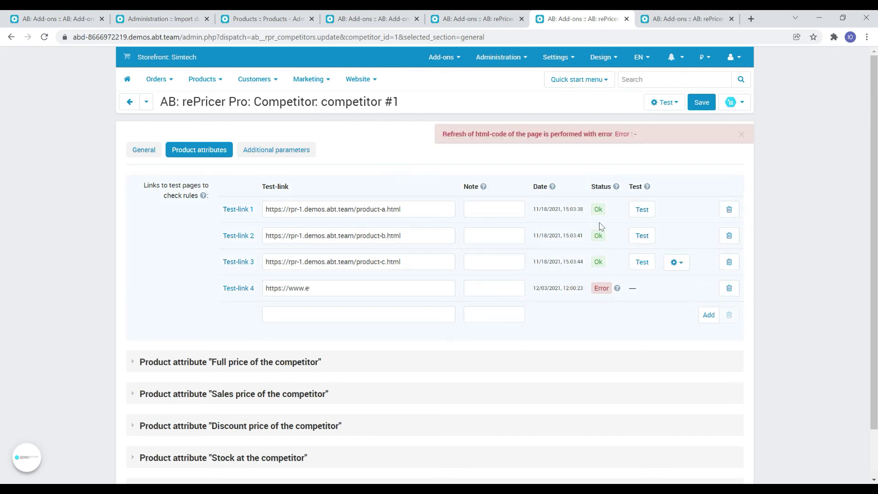
pyautogui.click(742, 135)
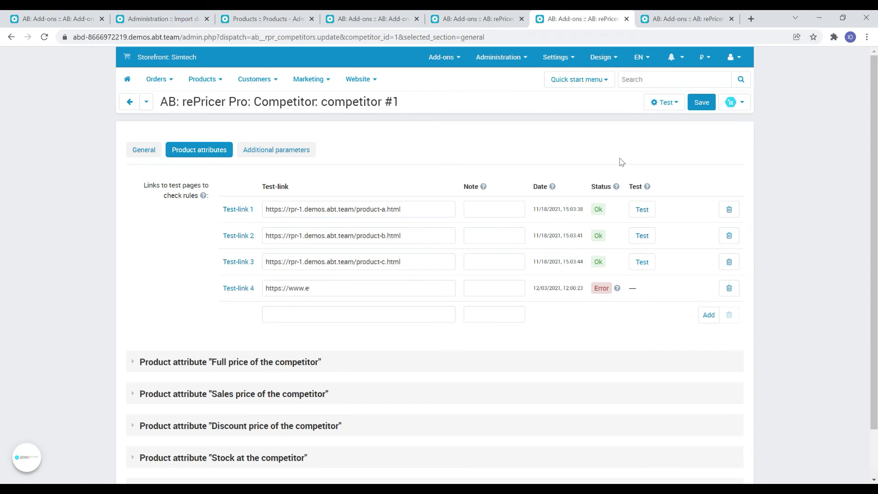
pyautogui.click(137, 151)
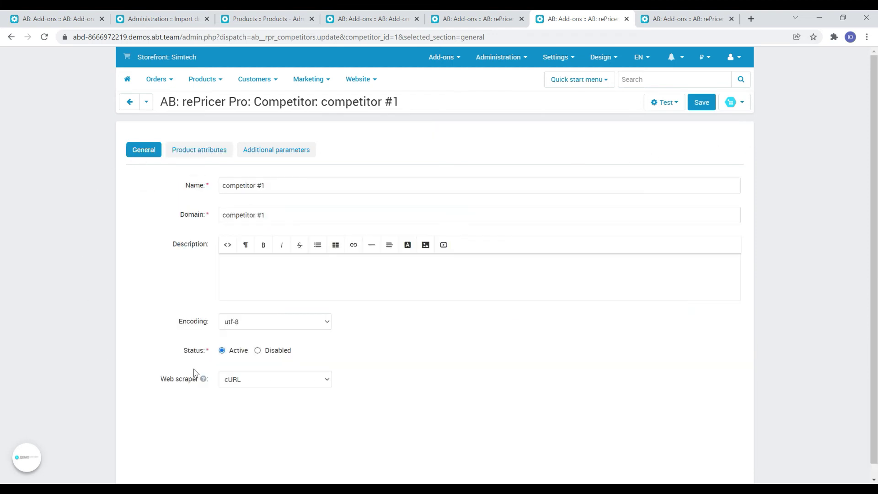
# - Switch competitor #1 to the zenscrape.com web scraper with a 2-second wait and save
pyautogui.click(248, 380)
pyautogui.click(248, 402)
pyautogui.scroll(-4, 252, 288)
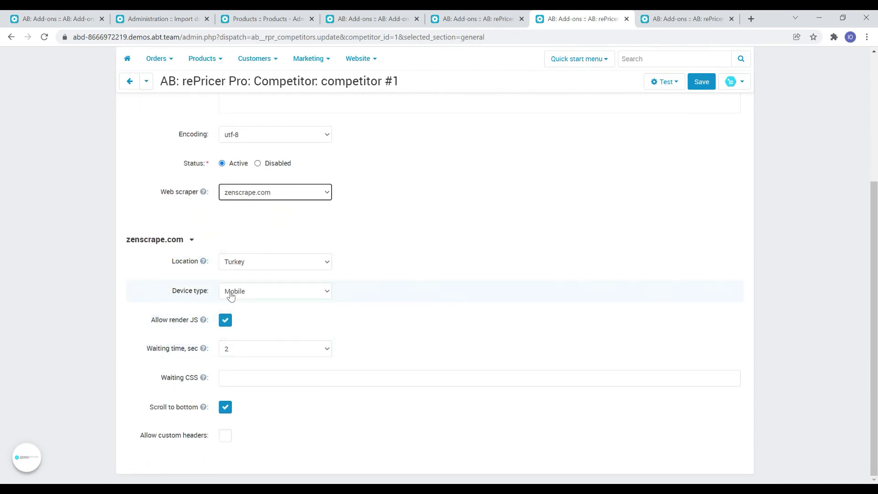
pyautogui.click(227, 349)
pyautogui.click(241, 211)
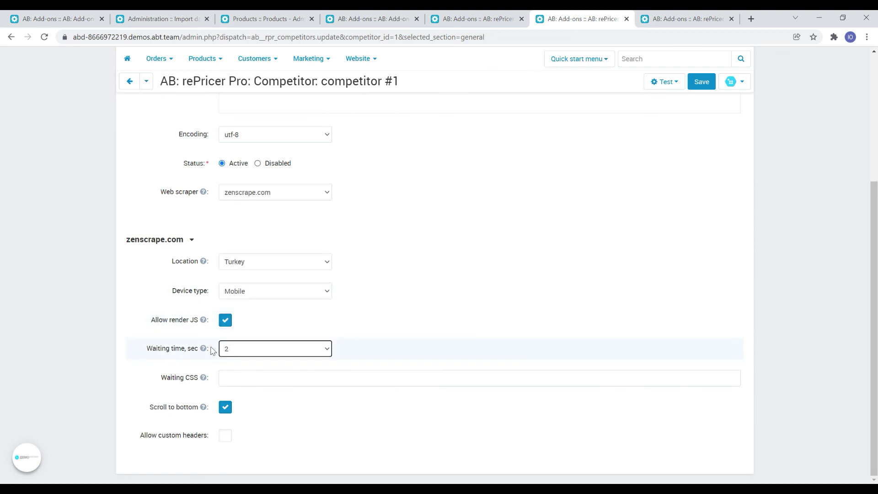
pyautogui.click(701, 81)
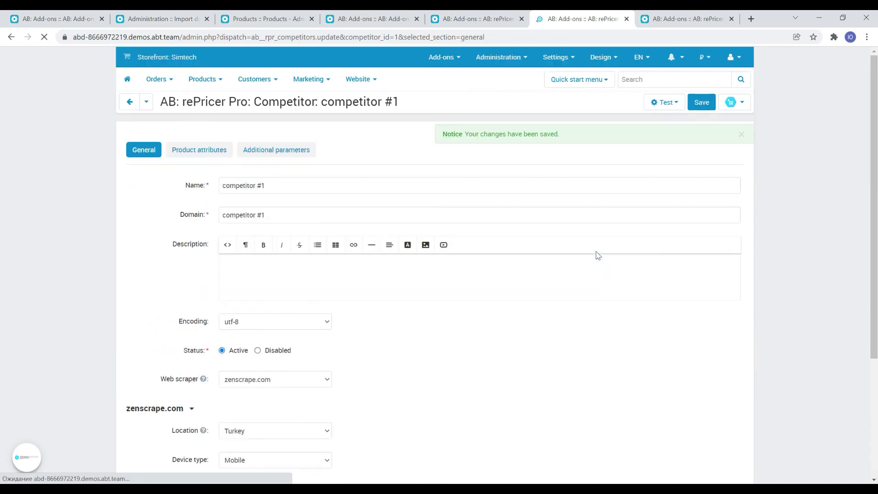
# - Refresh Test-link 4's html through zenscrape, now downloading with status Ok
pyautogui.click(199, 150)
pyautogui.click(678, 288)
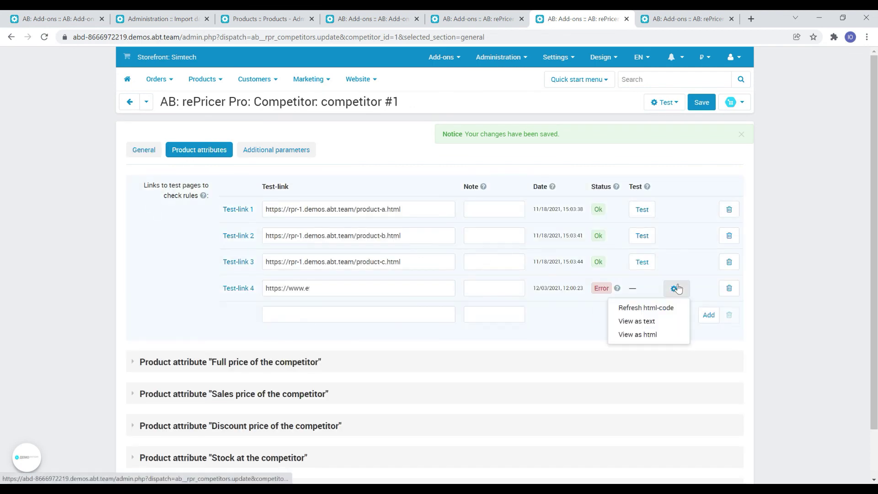
pyautogui.click(655, 313)
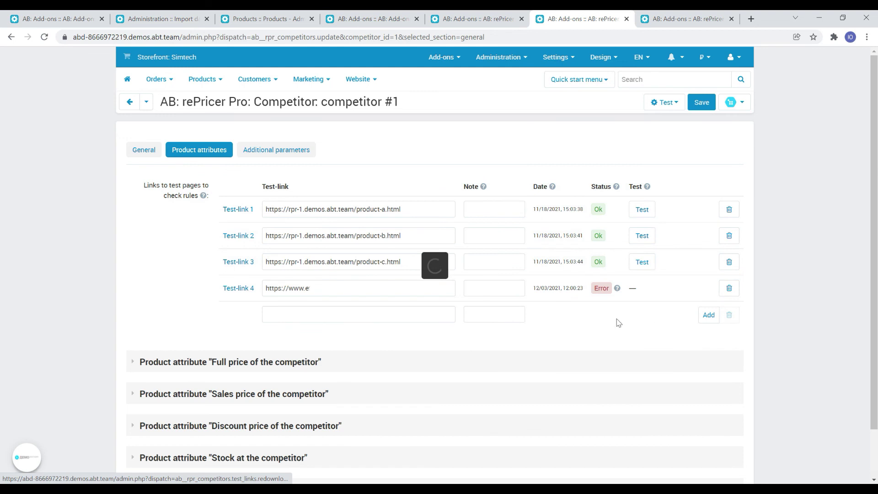